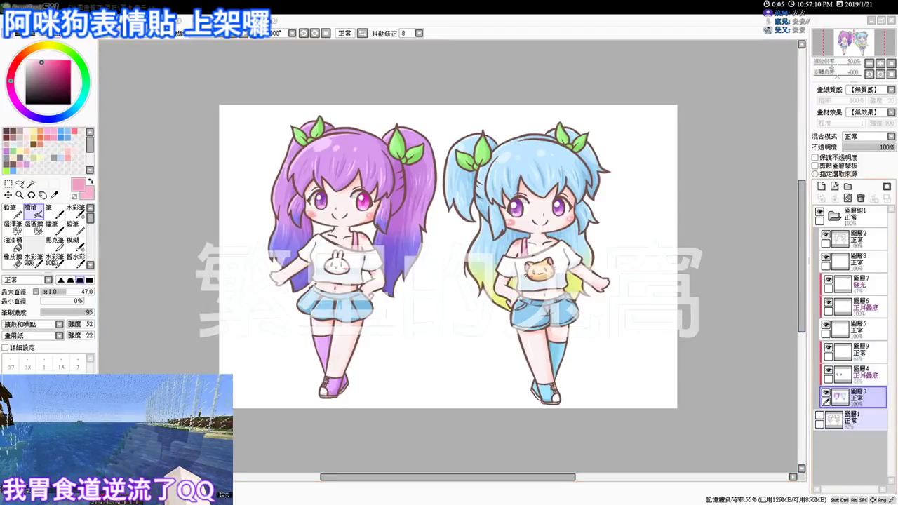
# - Add a new empty layer directly above the bottom sketch layer 圖層1
pyautogui.click(853, 420)
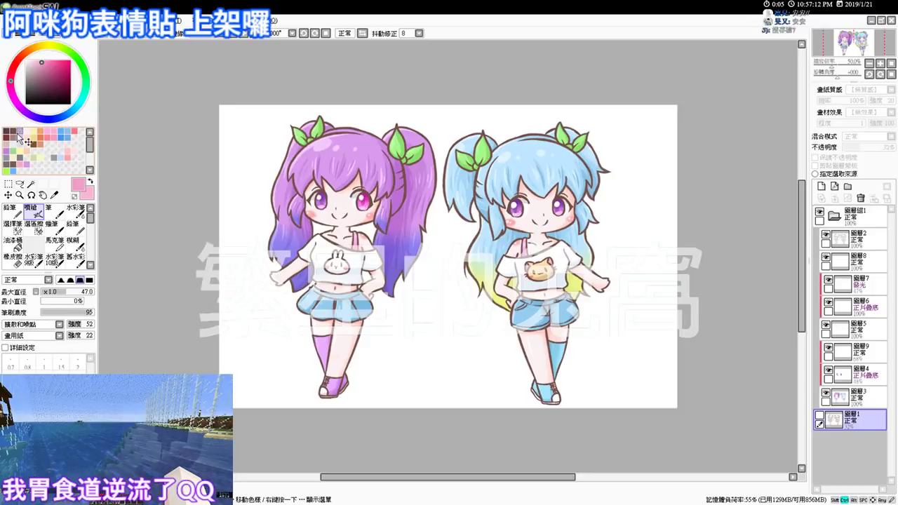
pyautogui.click(821, 186)
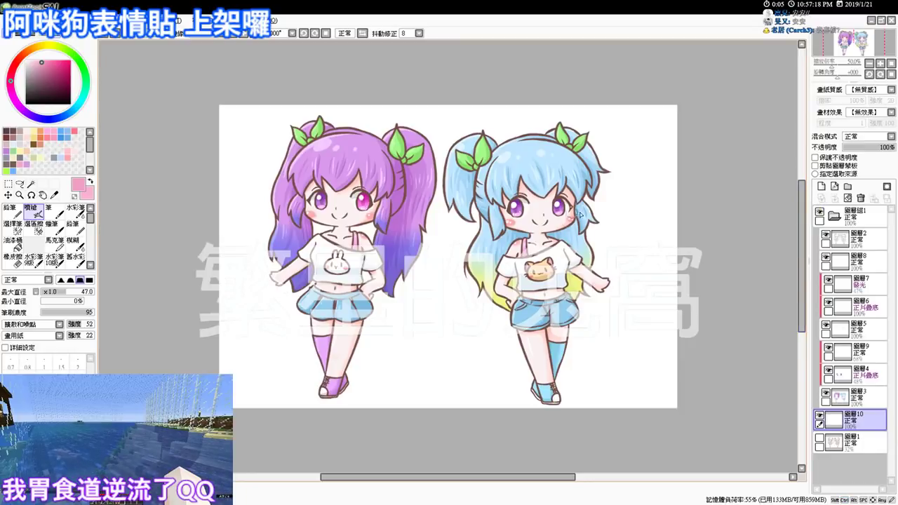
# - Fill the new layer with pink to check for unpainted areas around the blue-haired girl's shoes, and undo the fill
pyautogui.scroll(2, 622, 229)
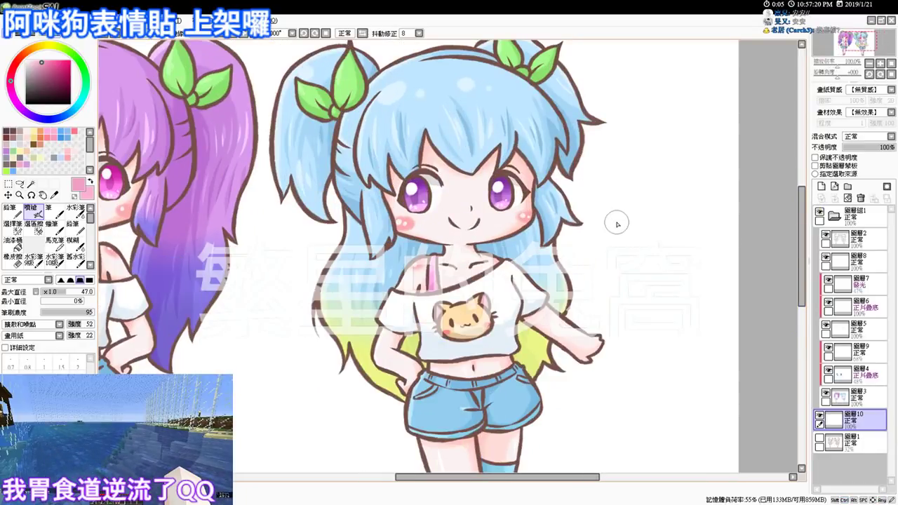
pyautogui.scroll(-5, 576, 321)
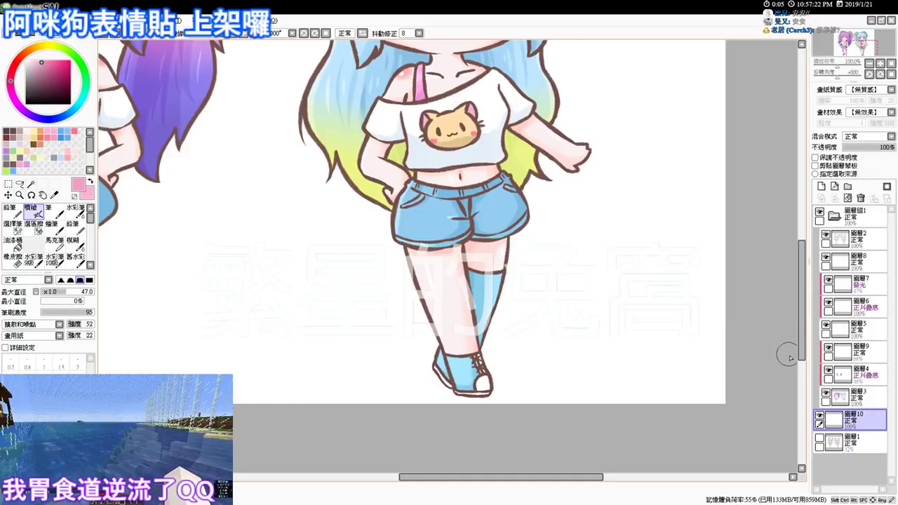
pyautogui.hotkey('ctrl', 'f')
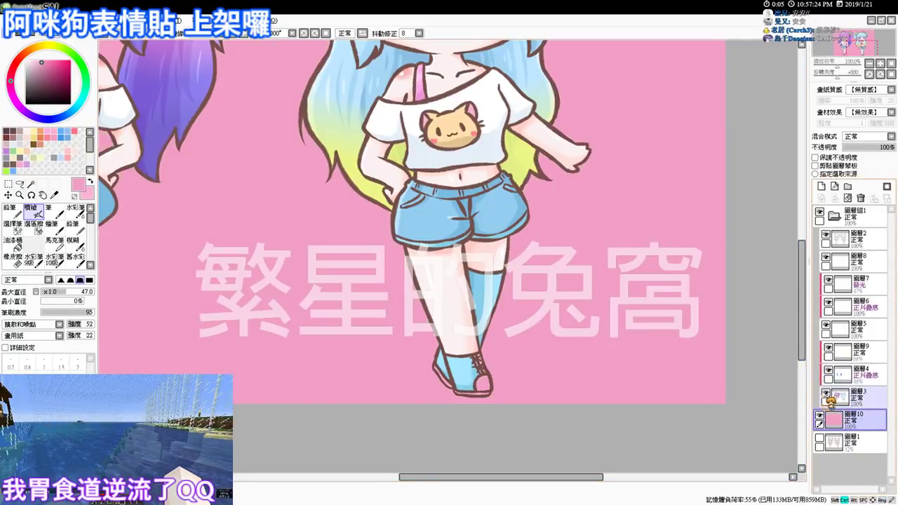
pyautogui.hotkey('ctrl', 'z')
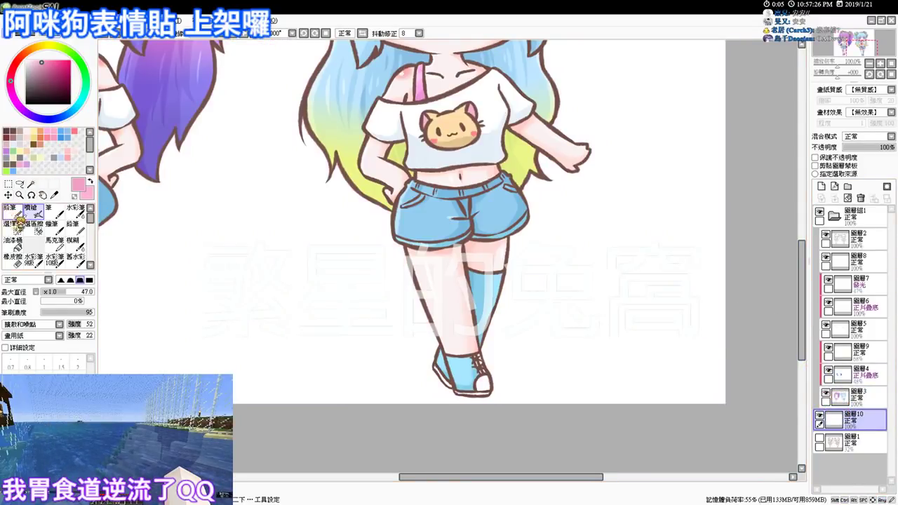
# - Select the white sole and toe areas of the blue-haired girl's shoes with the Magic Wand and color them light gray with the airbrush
pyautogui.keyDown('alt'); pyautogui.click(482, 282); pyautogui.keyUp('alt')
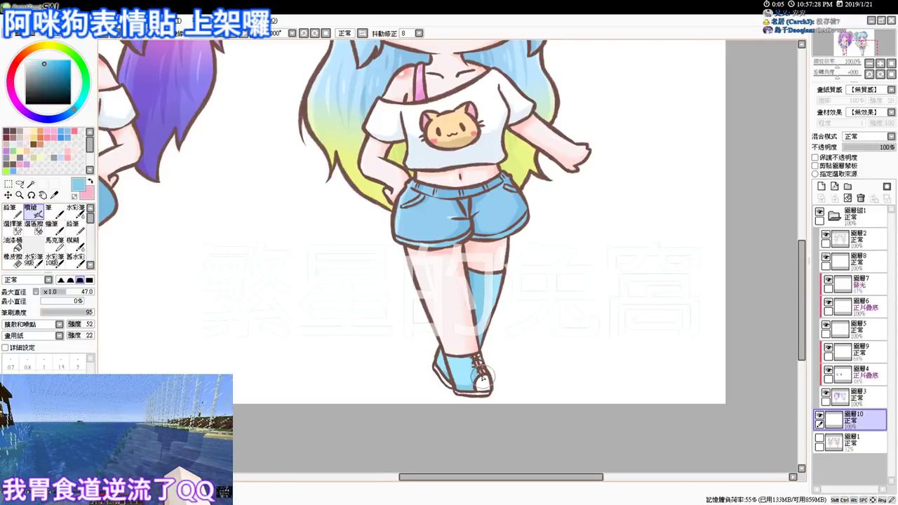
pyautogui.moveTo(487, 377); pyautogui.dragTo(479, 372)
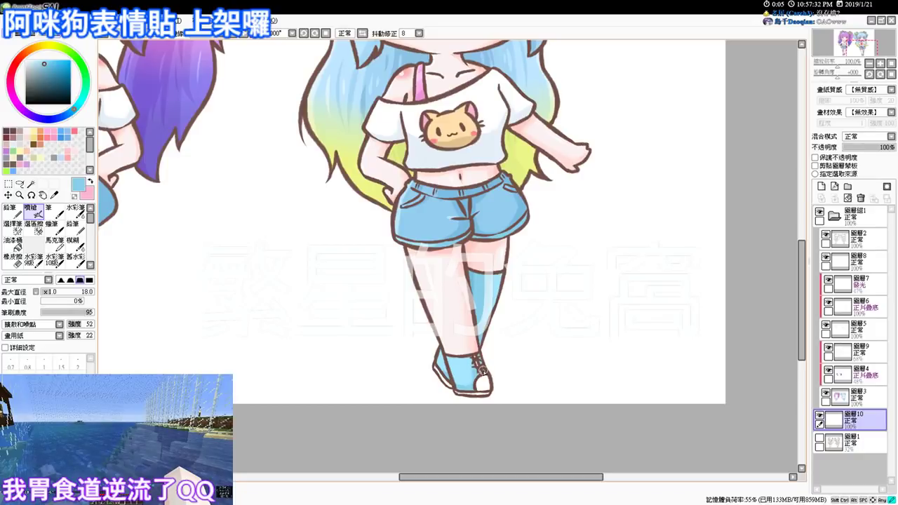
pyautogui.click(32, 183)
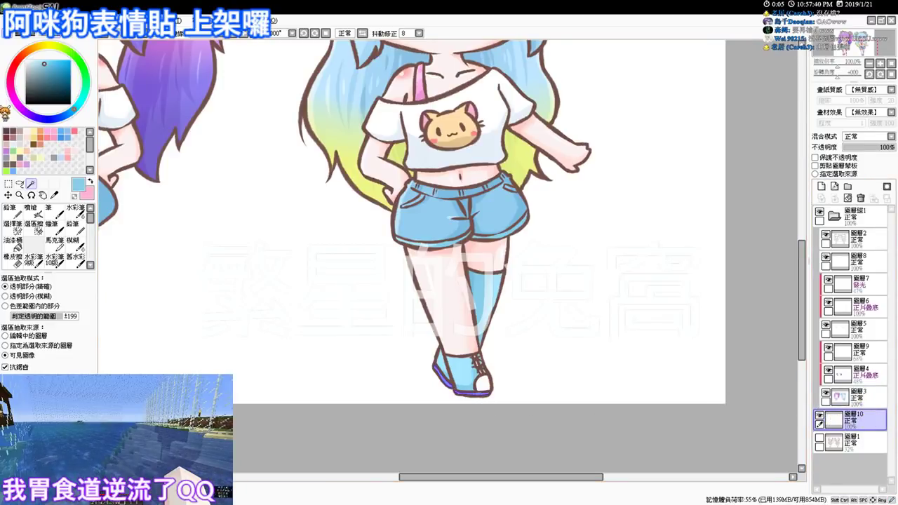
pyautogui.click(7, 152)
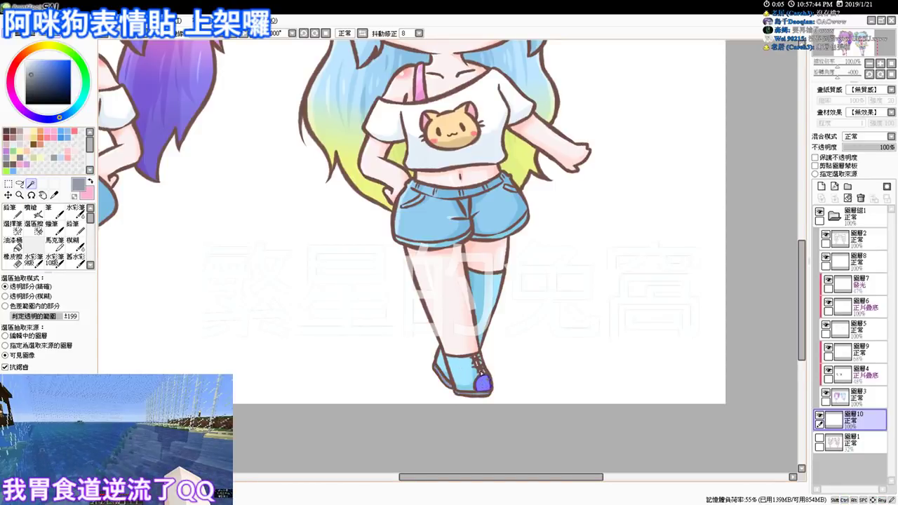
pyautogui.click(20, 144)
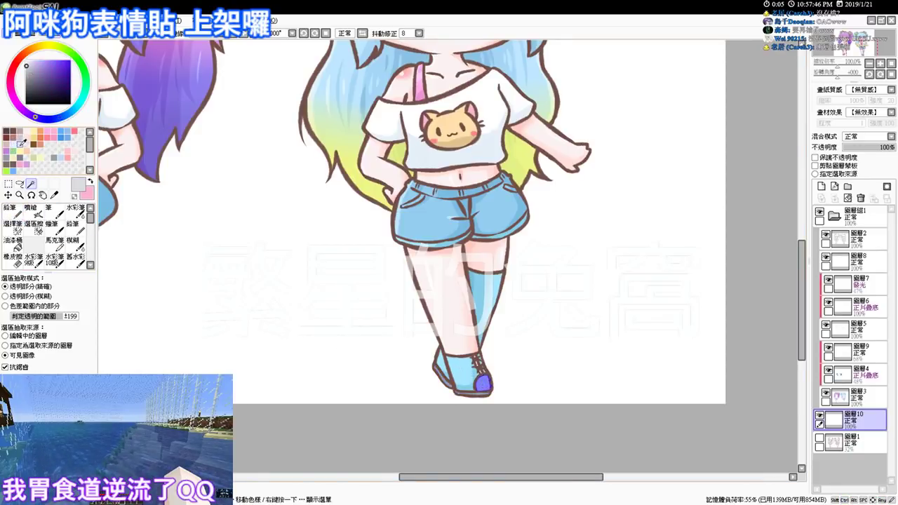
pyautogui.click(31, 212)
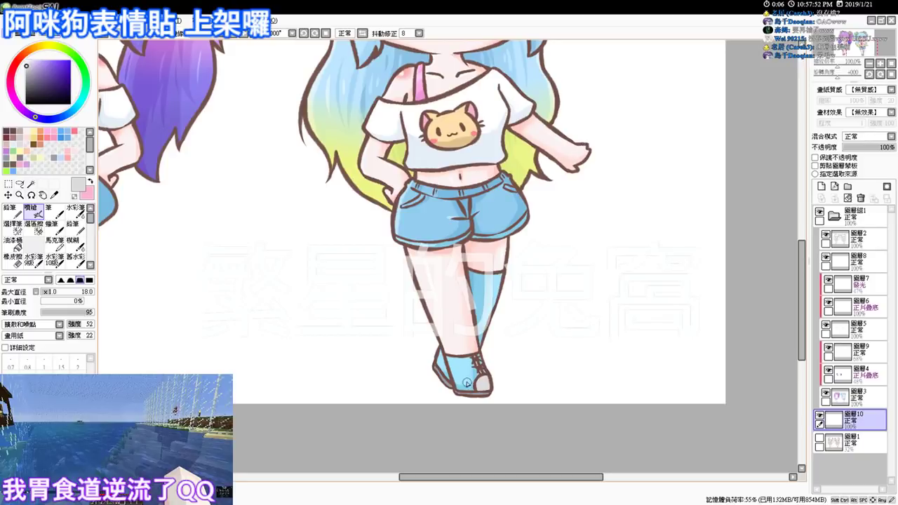
# - Merge the color layer 圖層3 down into 圖層10
pyautogui.moveTo(475, 256); pyautogui.dragTo(463, 386)
pyautogui.moveTo(497, 206); pyautogui.dragTo(478, 339)
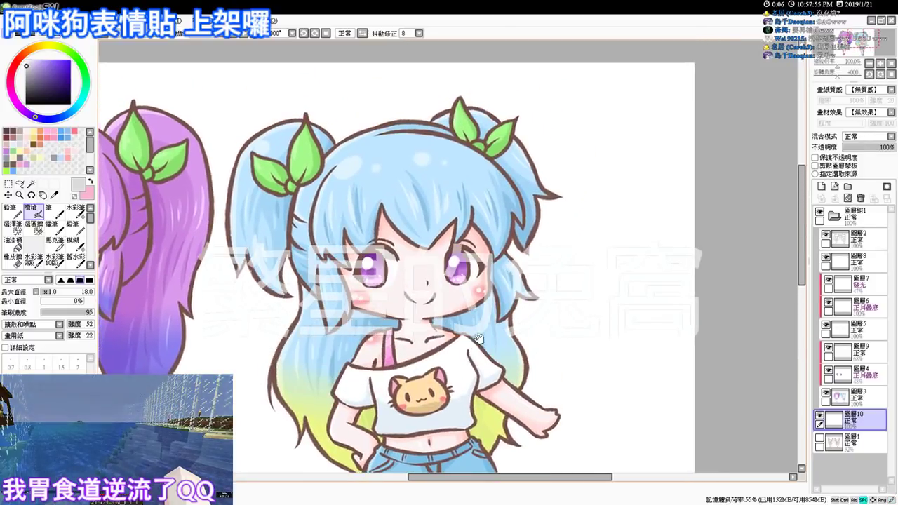
pyautogui.click(869, 401)
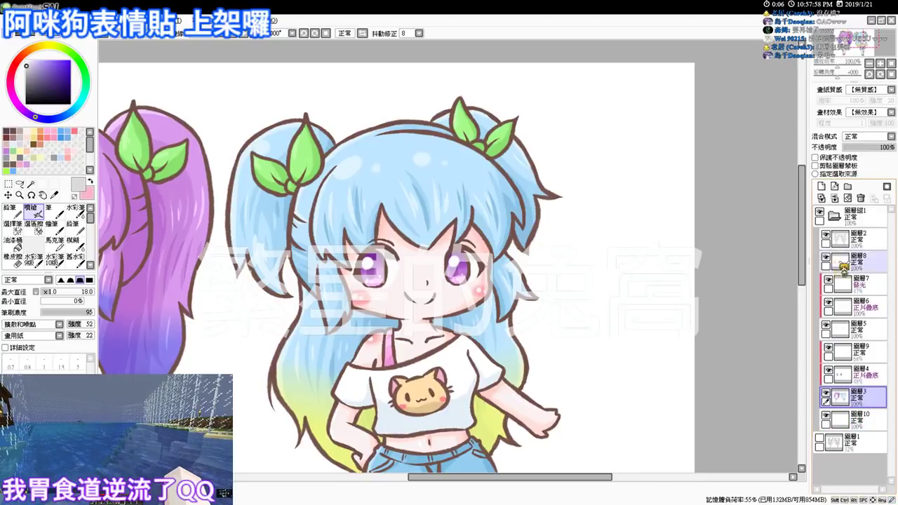
pyautogui.click(838, 199)
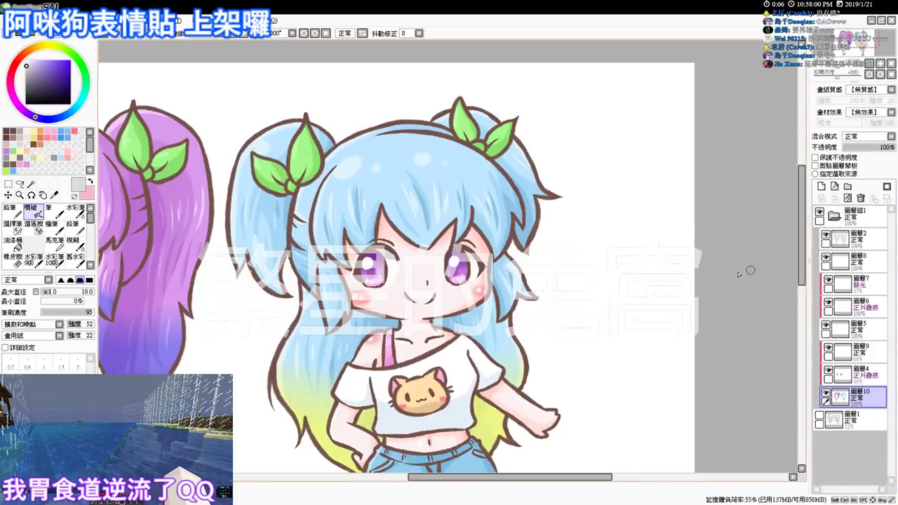
# - Select the blue-haired girl's front hair with the Magic Wand, hiding 圖層10 while selecting and showing it again
pyautogui.moveTo(547, 351); pyautogui.dragTo(558, 227)
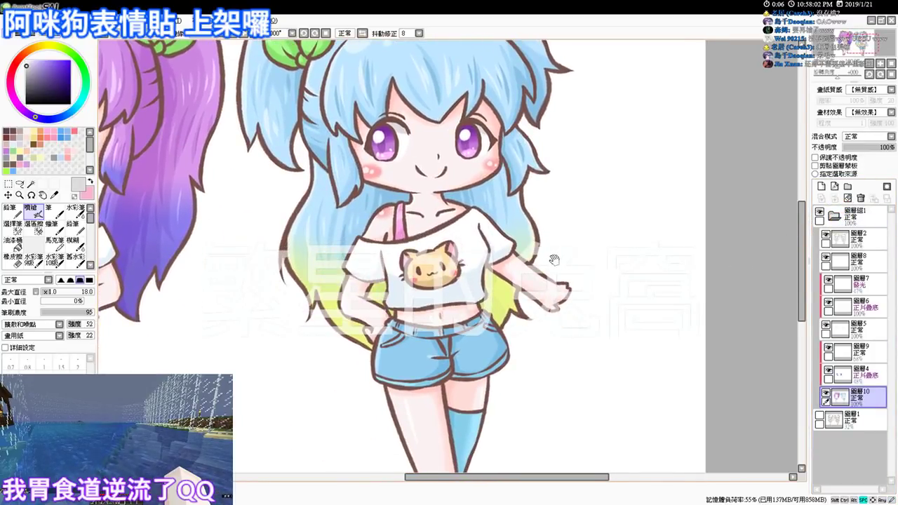
pyautogui.moveTo(554, 261); pyautogui.dragTo(495, 302)
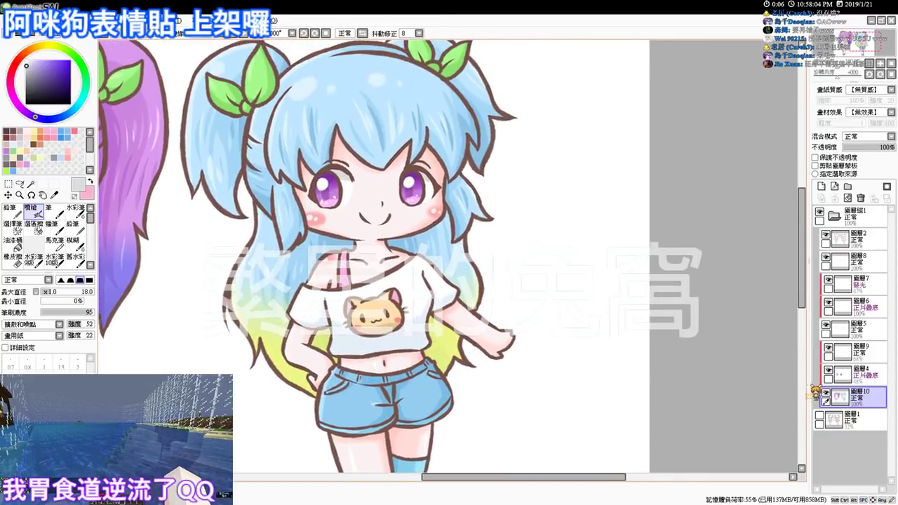
pyautogui.click(826, 393)
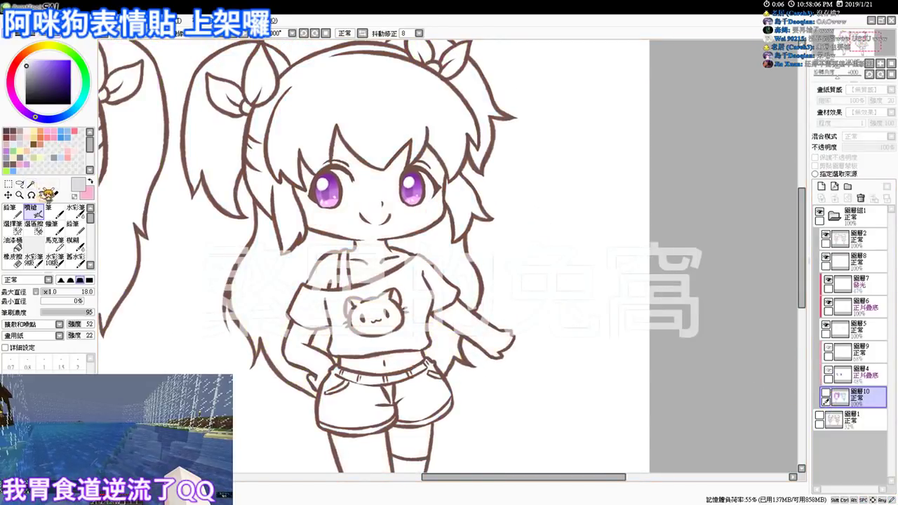
pyautogui.click(31, 184)
pyautogui.click(286, 220)
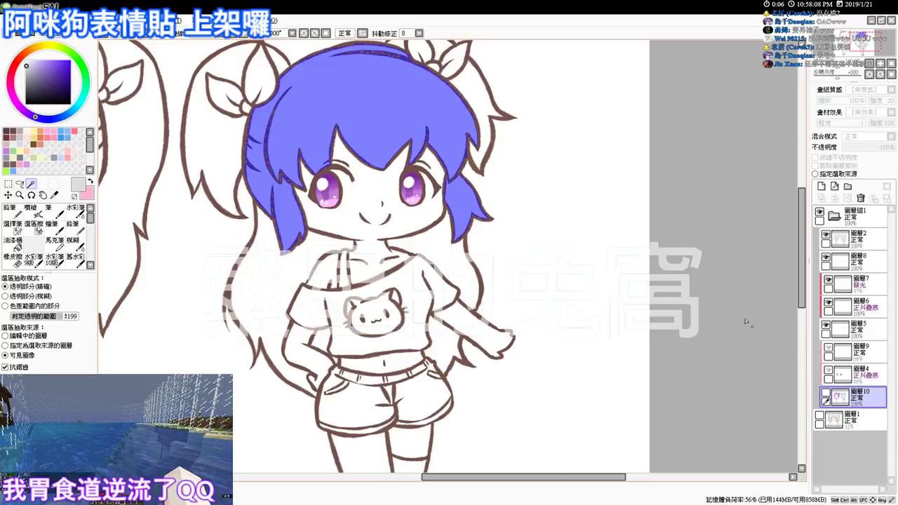
pyautogui.click(826, 393)
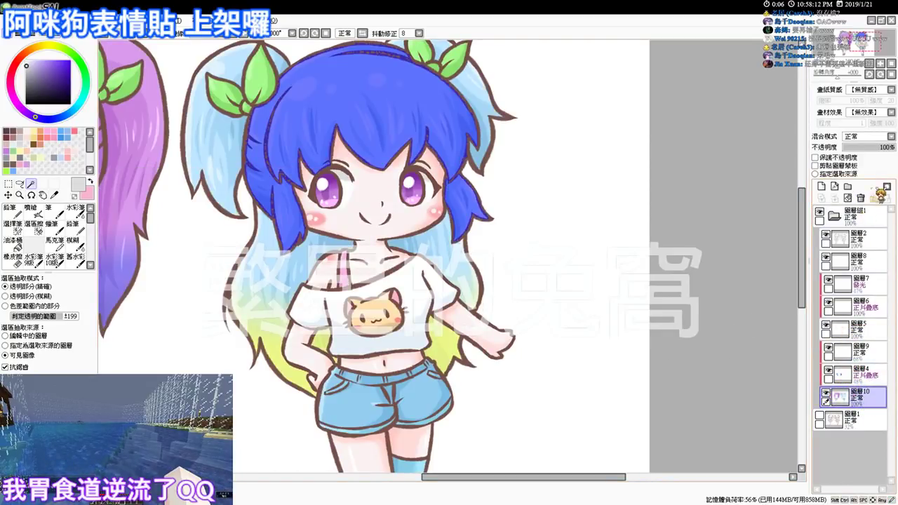
# - Airbrush sampled yellow onto both side-lock tips on 圖層9 at 100% opacity, blend them into the blue, and clear the selection
pyautogui.click(870, 353)
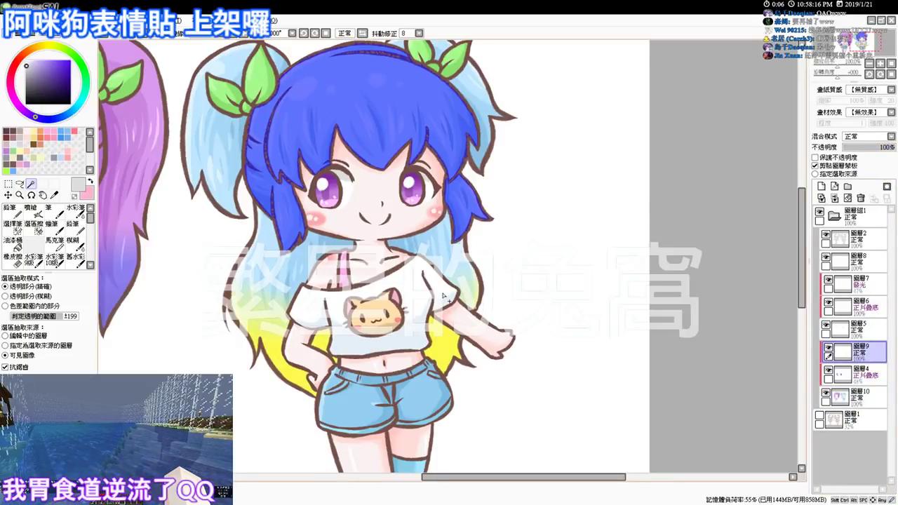
pyautogui.click(35, 213)
pyautogui.keyDown('alt'); pyautogui.click(298, 370); pyautogui.keyUp('alt')
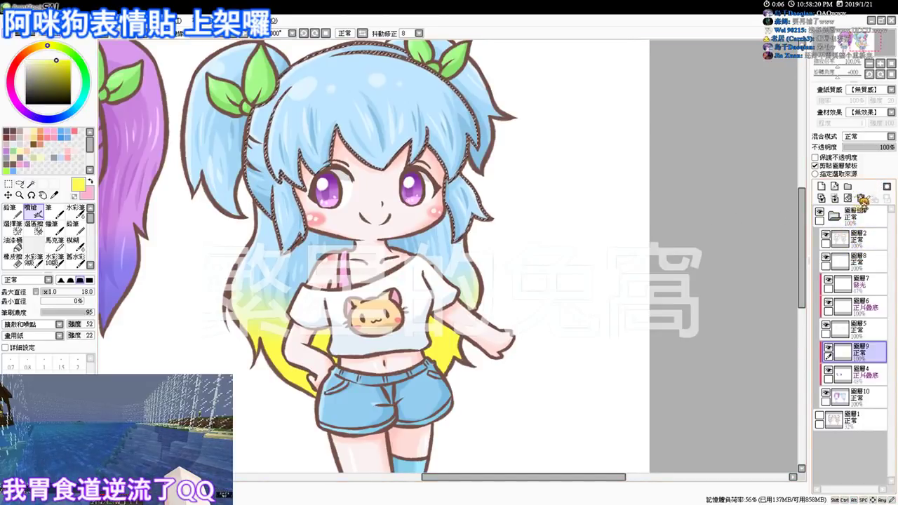
pyautogui.moveTo(111, 231); pyautogui.dragTo(142, 229)
pyautogui.moveTo(271, 241); pyautogui.dragTo(324, 235)
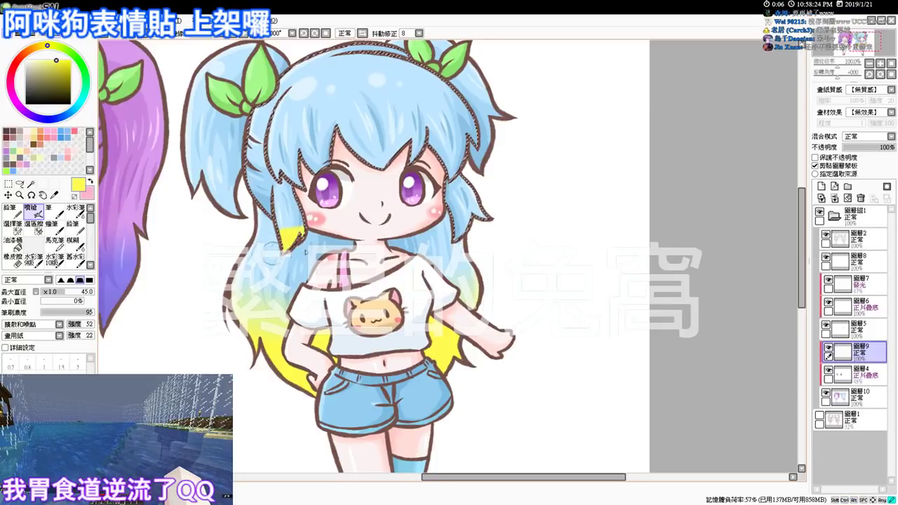
pyautogui.moveTo(484, 202); pyautogui.dragTo(448, 224)
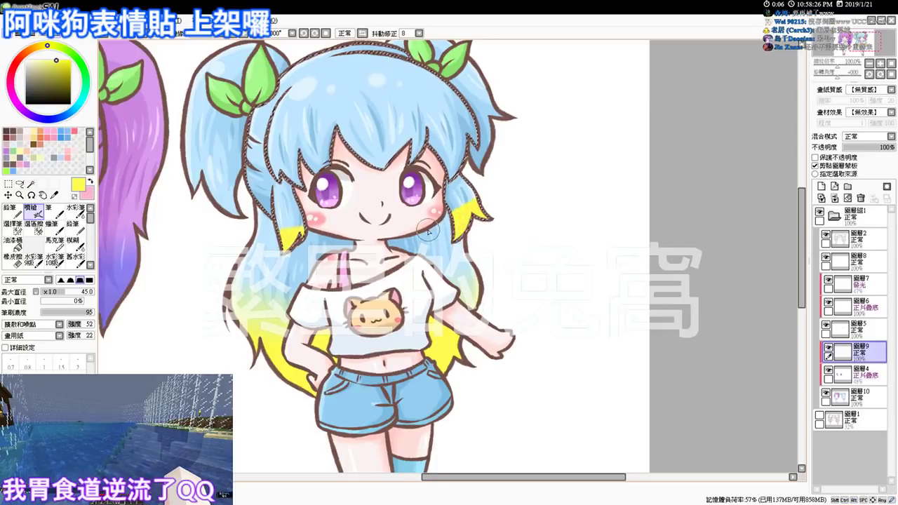
pyautogui.click(73, 241)
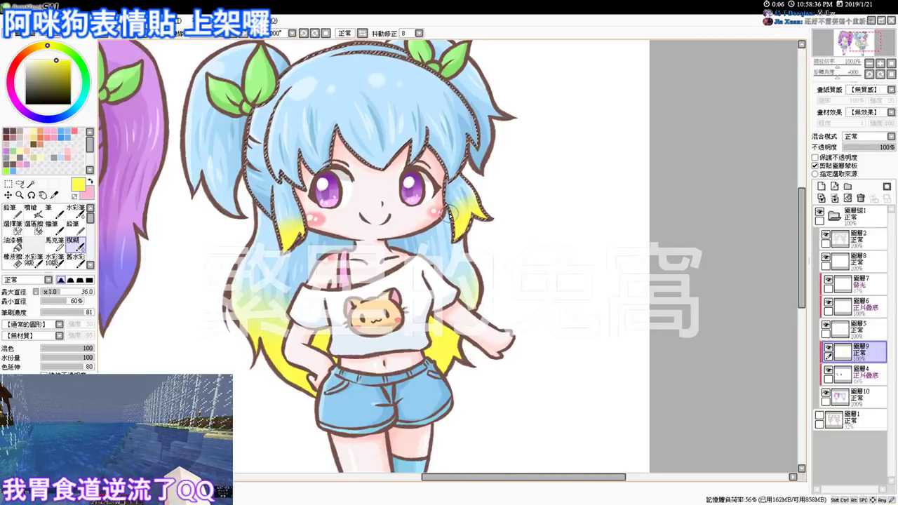
pyautogui.hotkey('ctrl', 'd')
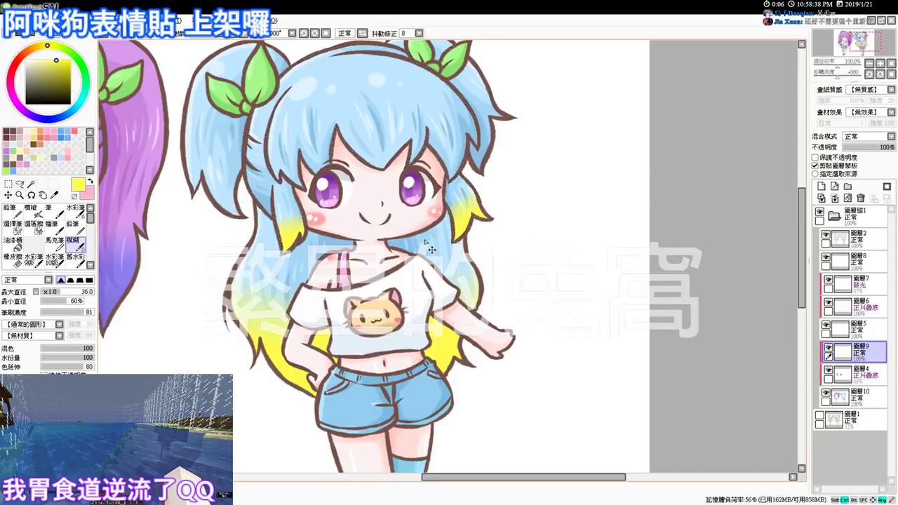
# - Draw a curved stray hair strand in brown line art on top of the blue-haired girl's head on 圖層2 and clean up its base
pyautogui.moveTo(424, 213); pyautogui.dragTo(527, 339)
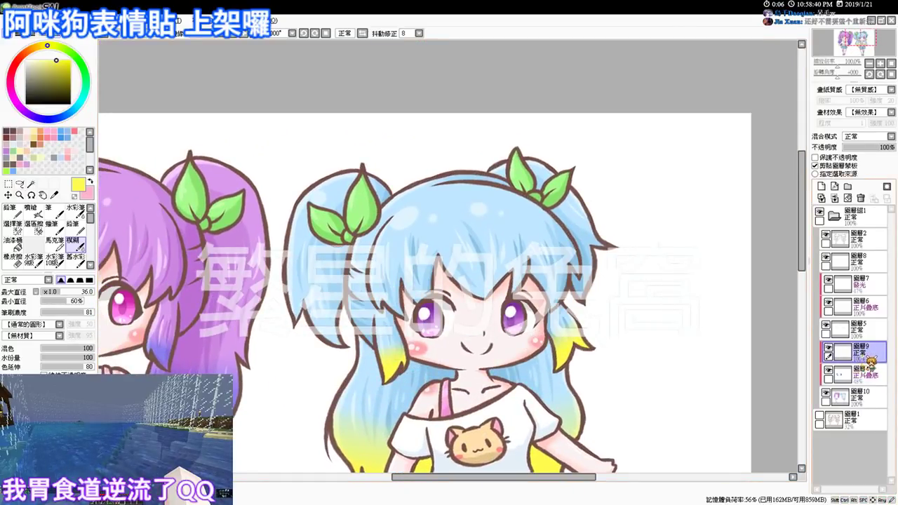
pyautogui.click(852, 261)
pyautogui.click(853, 239)
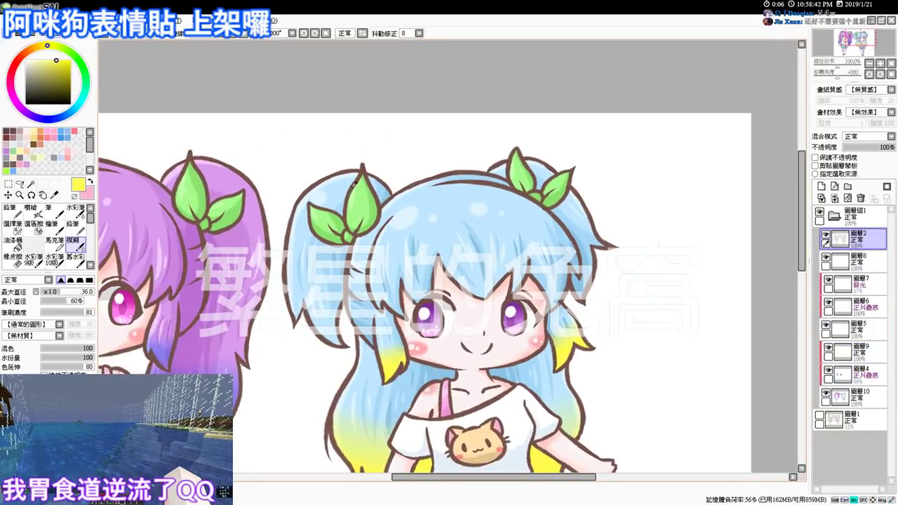
pyautogui.click(32, 211)
pyautogui.click(35, 144)
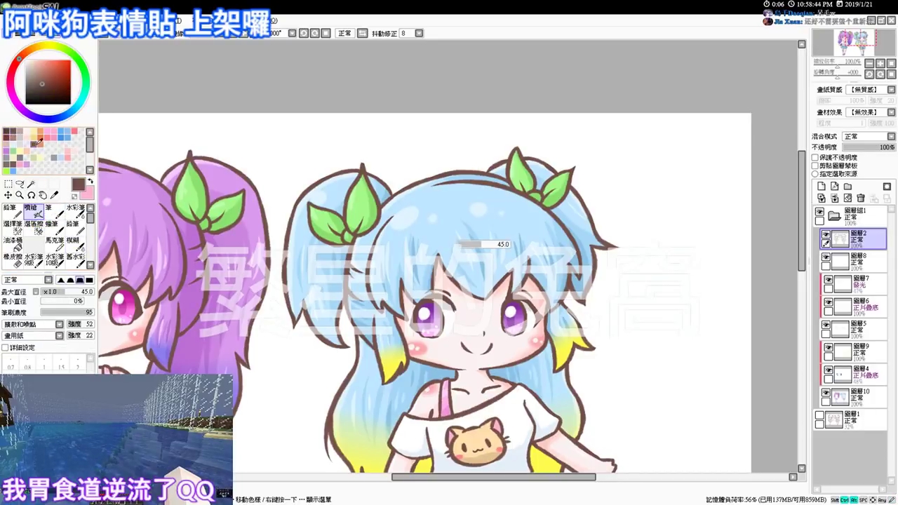
pyautogui.moveTo(450, 191)
pyautogui.mouseDown()
pyautogui.moveTo(435, 192)
pyautogui.moveTo(444, 207)
pyautogui.mouseUp()
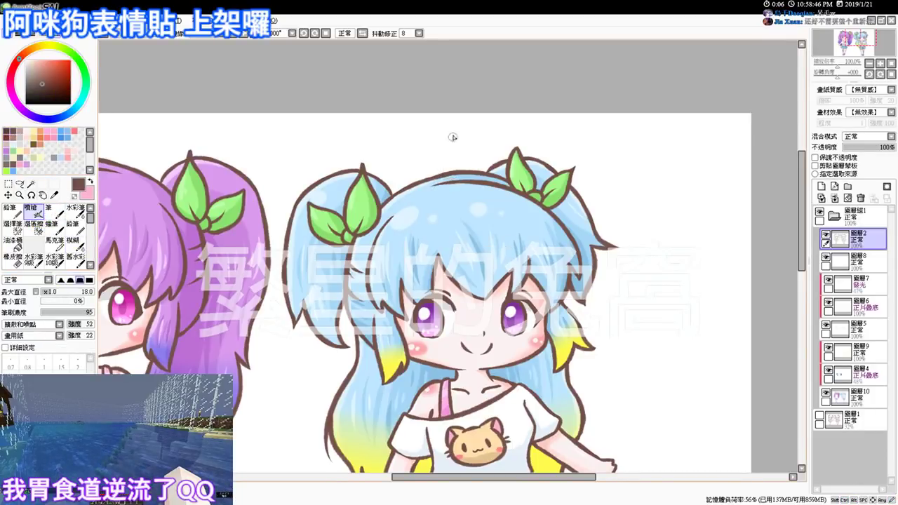
pyautogui.hotkey('ctrl', 'z')
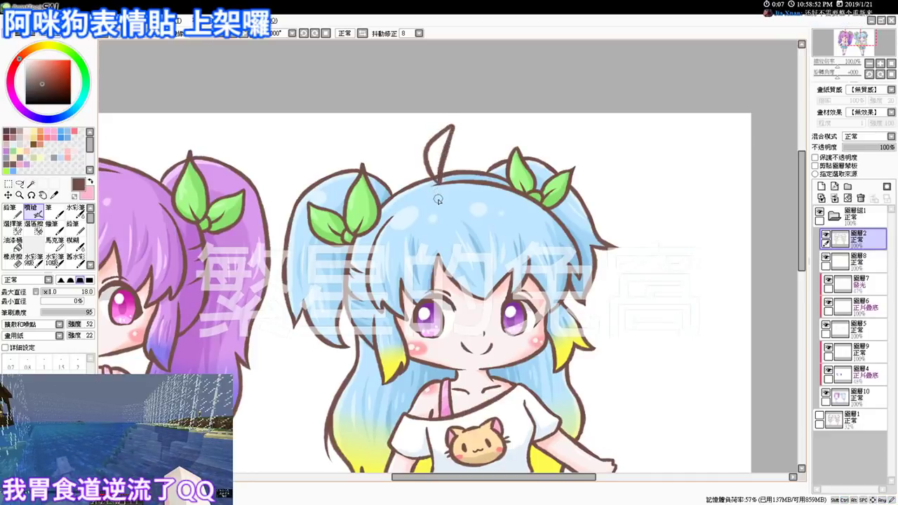
pyautogui.press('e')
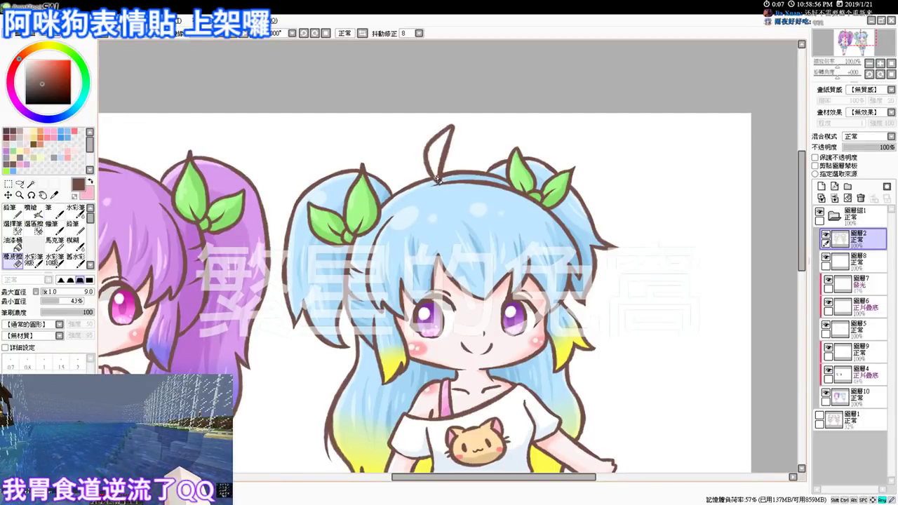
pyautogui.press('v')
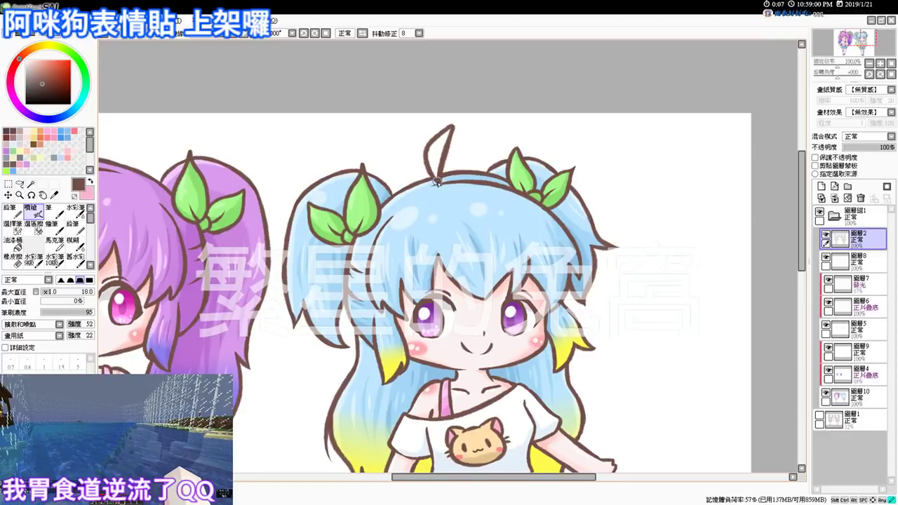
# - Select the inside of the stray hair strand and airbrush it on 圖層10 with sampled light blue and darker blue shading
pyautogui.click(853, 397)
pyautogui.keyDown('alt'); pyautogui.click(436, 212); pyautogui.keyUp('alt')
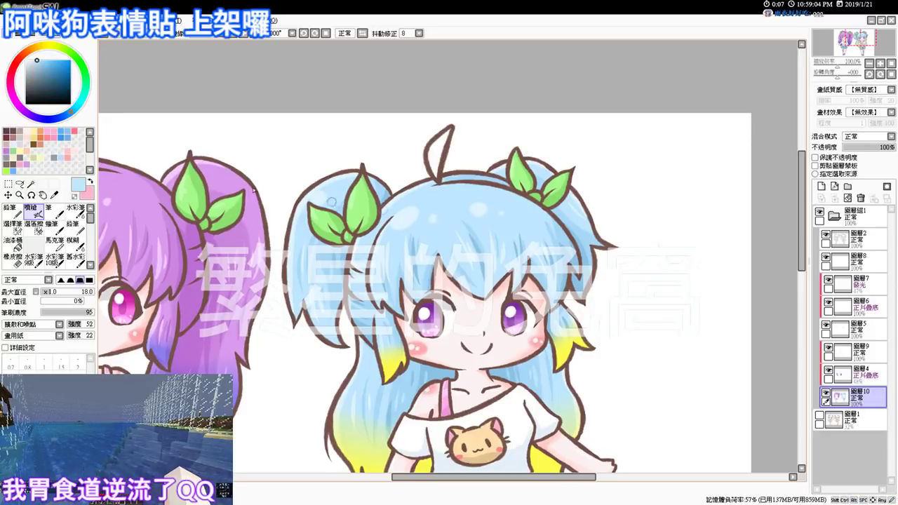
pyautogui.click(50, 185)
pyautogui.click(438, 154)
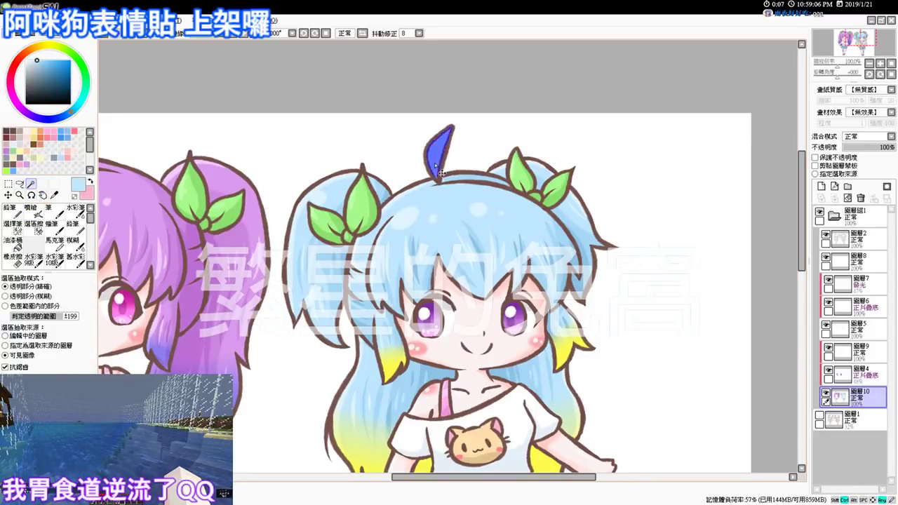
pyautogui.click(38, 218)
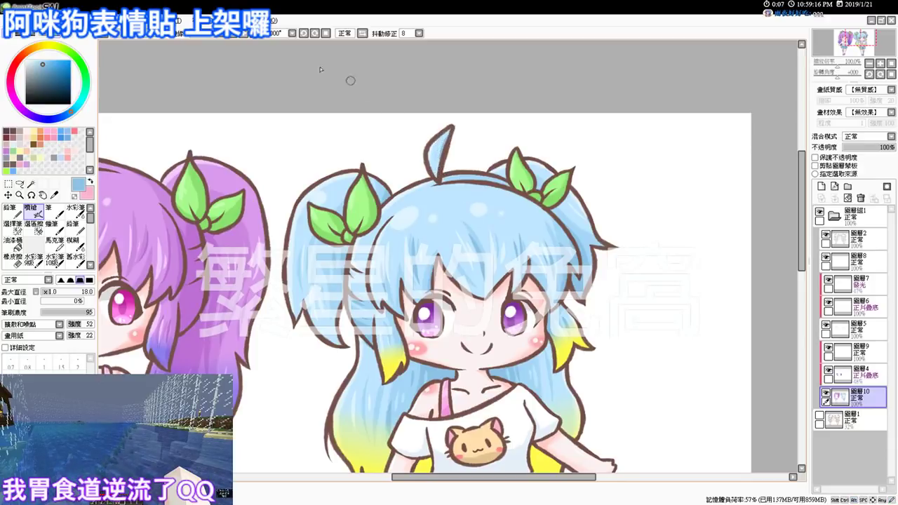
pyautogui.click(244, 33)
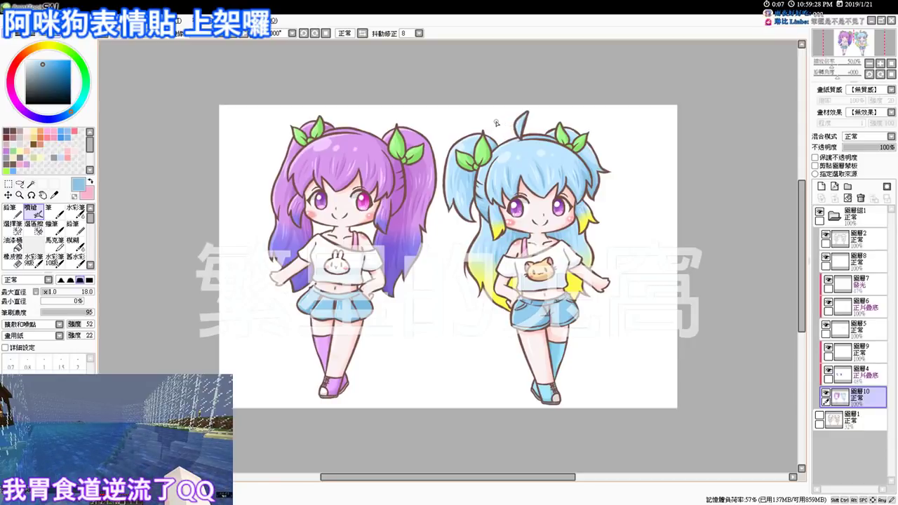
pyautogui.scroll(2, 496, 123)
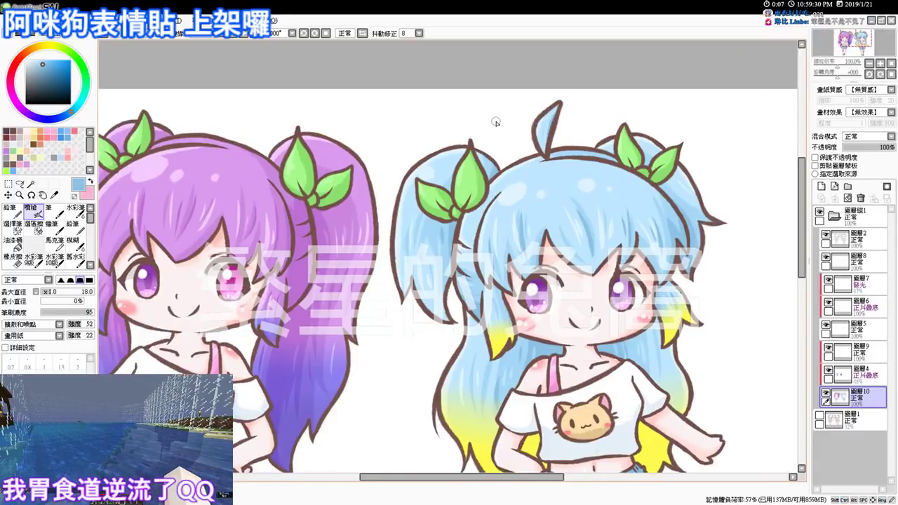
pyautogui.moveTo(384, 98); pyautogui.dragTo(383, 135)
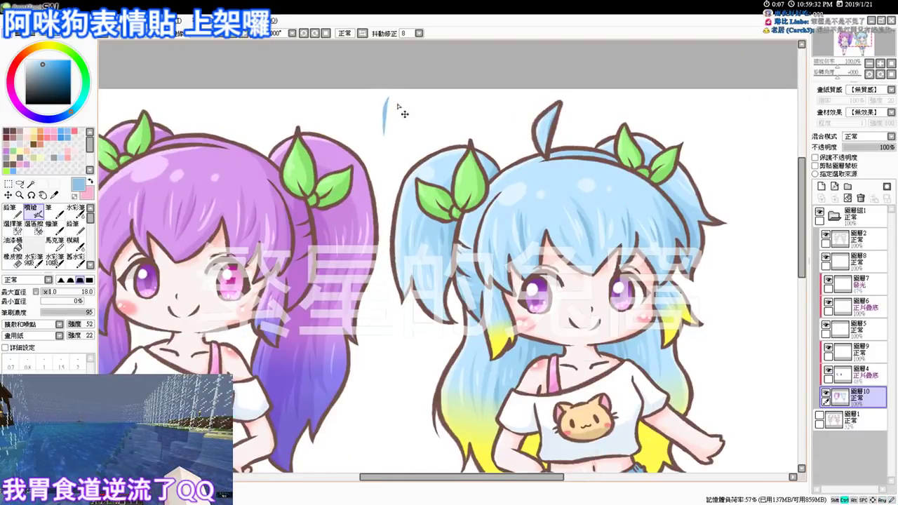
pyautogui.hotkey('ctrl', 'z')
pyautogui.moveTo(491, 93); pyautogui.dragTo(488, 129)
pyautogui.hotkey('ctrl', 'z')
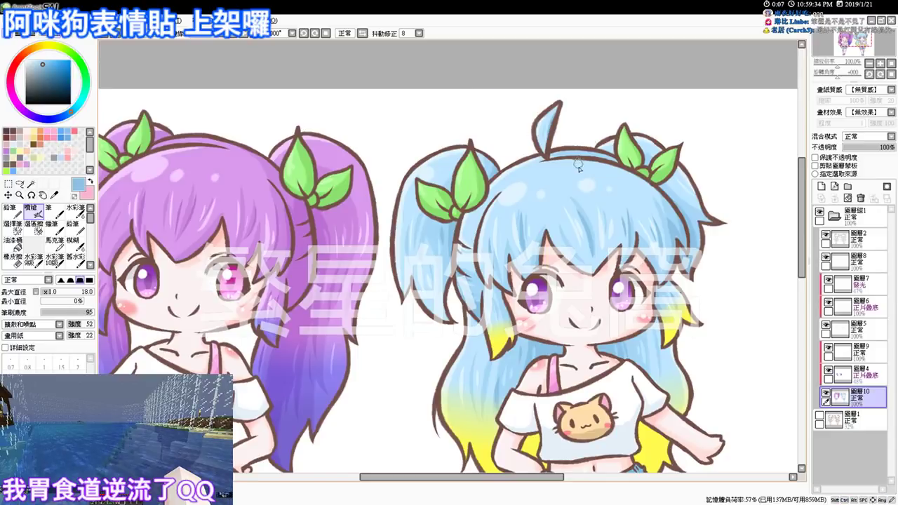
# - Activate the line-art layer 圖層2 and set the airbrush to the dark brown outline color
pyautogui.press('e')
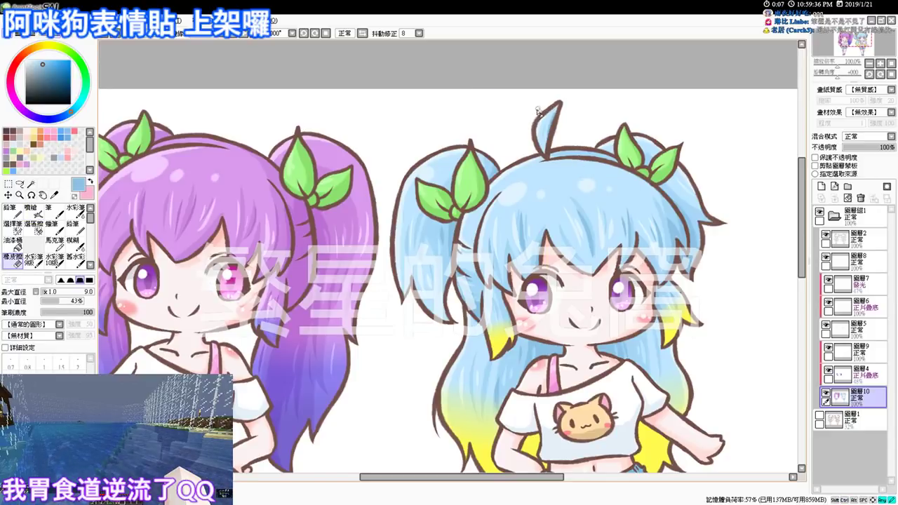
pyautogui.press('b')
pyautogui.click(865, 240)
pyautogui.press('e')
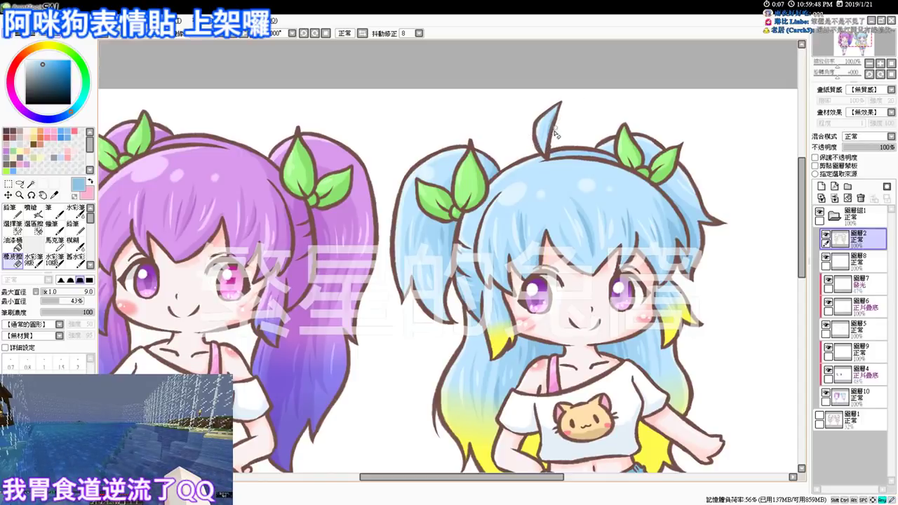
pyautogui.press('b')
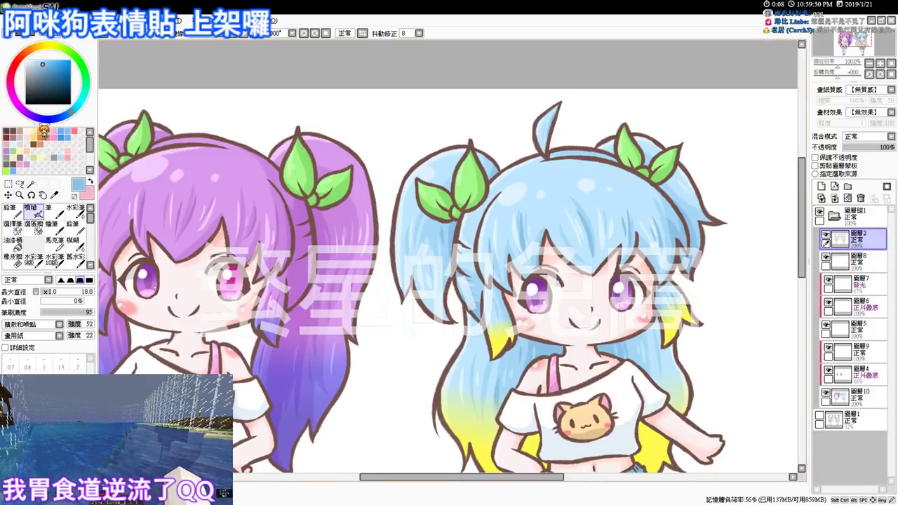
pyautogui.click(10, 131)
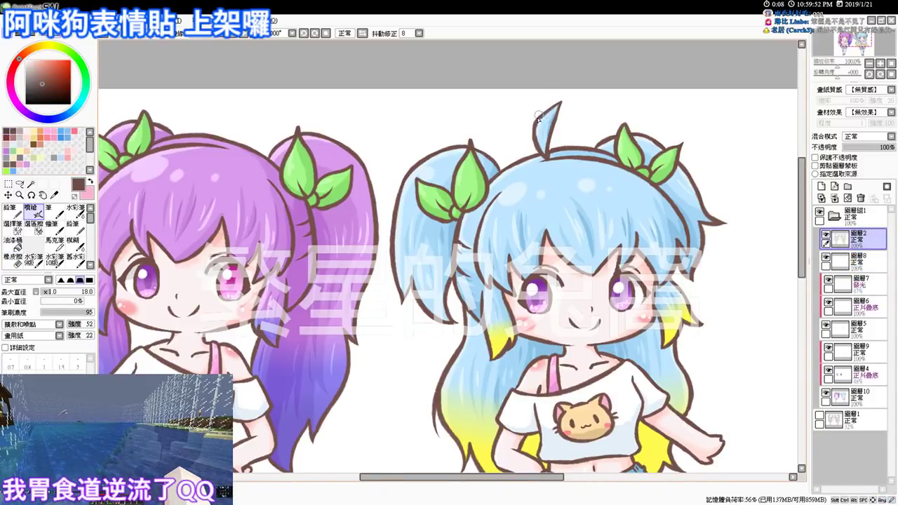
# - Try to redraw the stray hair strand's outline and pointed tip in dark brown with the size 15 airbrush
pyautogui.moveTo(555, 108); pyautogui.dragTo(549, 151)
pyautogui.hotkey('ctrl', 'z')
pyautogui.moveTo(562, 102); pyautogui.dragTo(549, 152)
pyautogui.hotkey('ctrl', 'z')
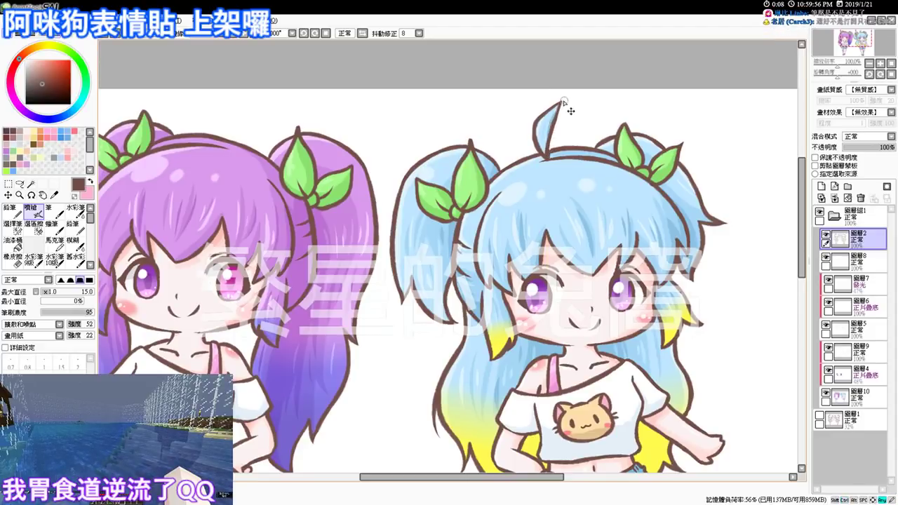
pyautogui.moveTo(562, 99); pyautogui.dragTo(549, 152)
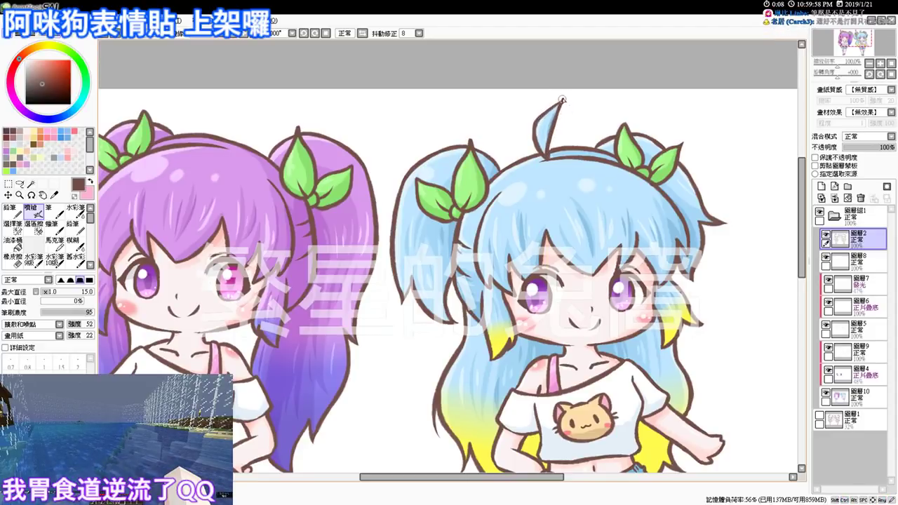
pyautogui.moveTo(563, 100); pyautogui.dragTo(535, 131)
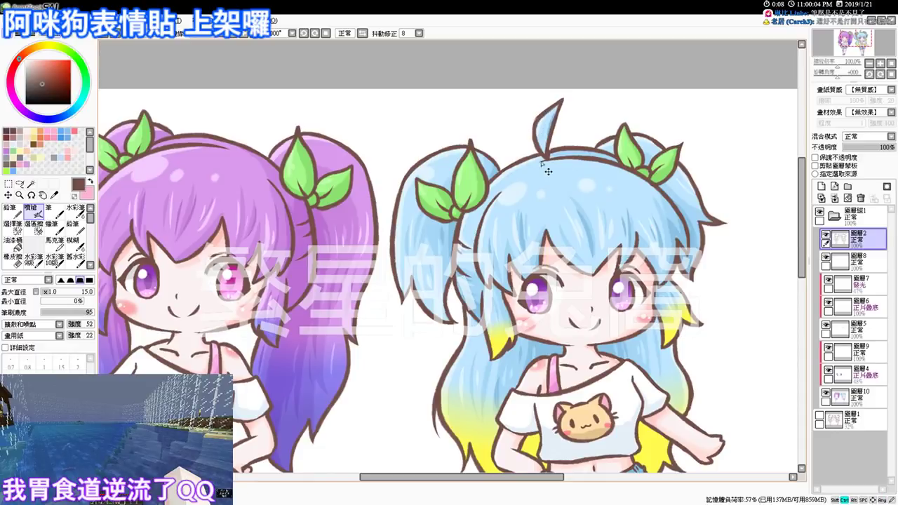
pyautogui.hotkey('ctrl', 'z')
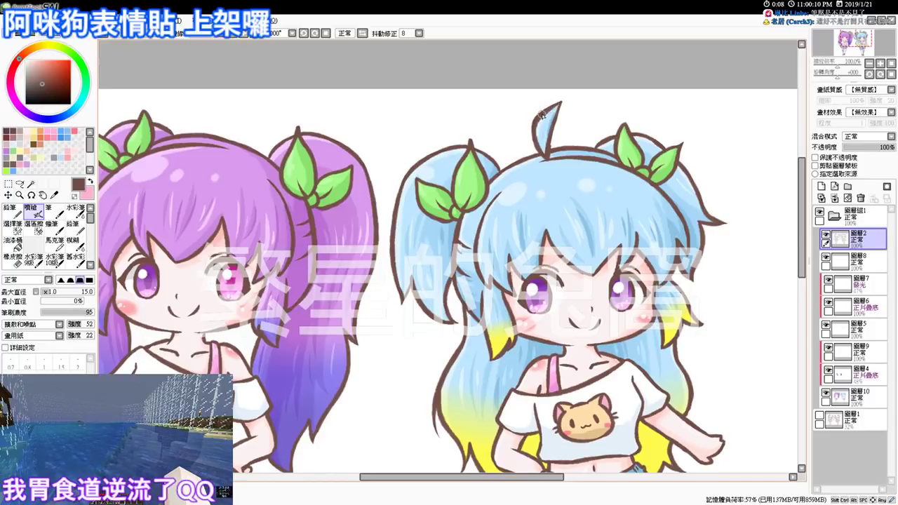
# - Examine the stray hair strand up close and the overall look of both girls
pyautogui.click(254, 33)
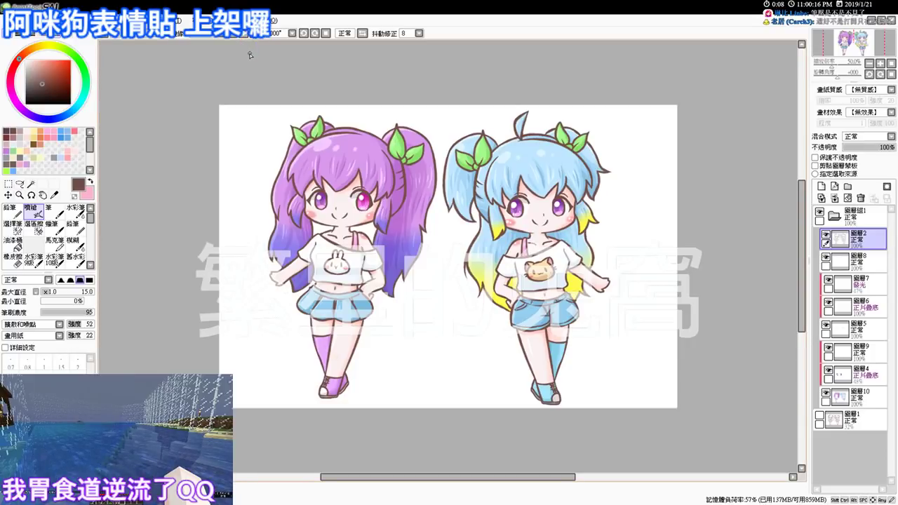
pyautogui.scroll(2, 250, 58)
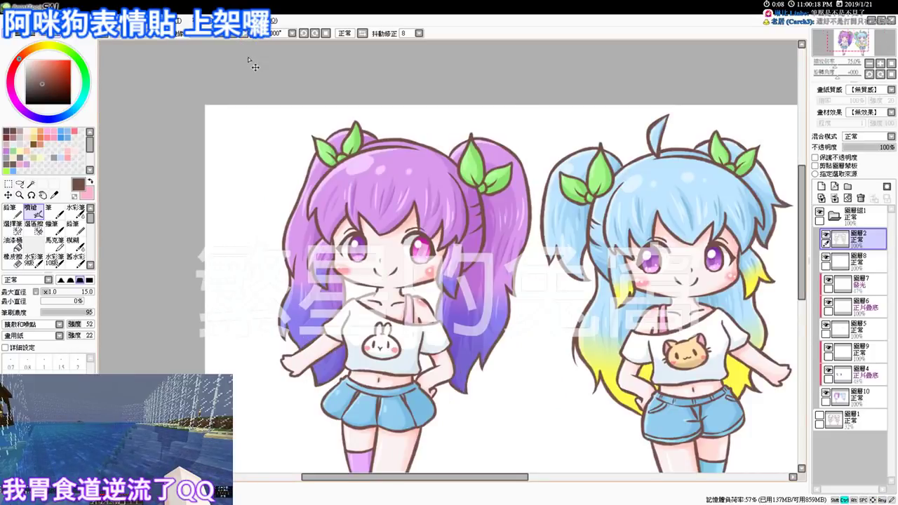
pyautogui.moveTo(653, 225); pyautogui.dragTo(301, 268)
pyautogui.press('e')
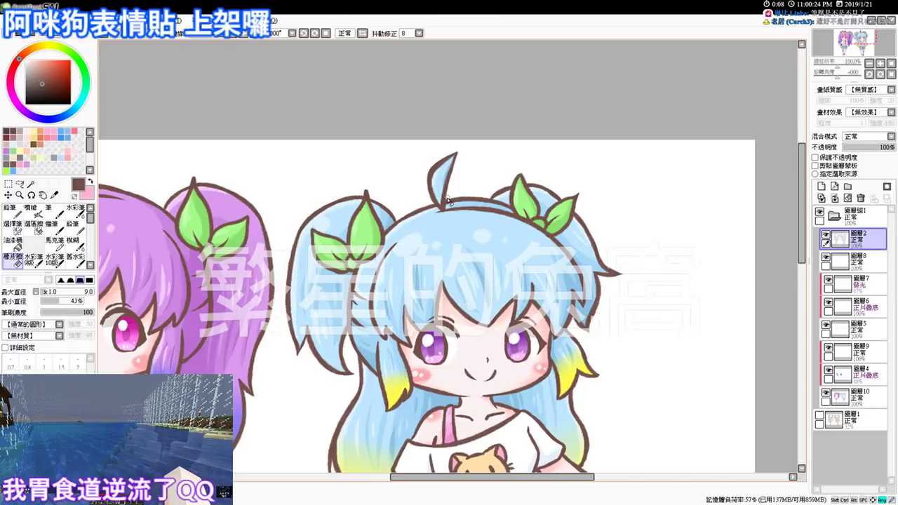
pyautogui.press('e')
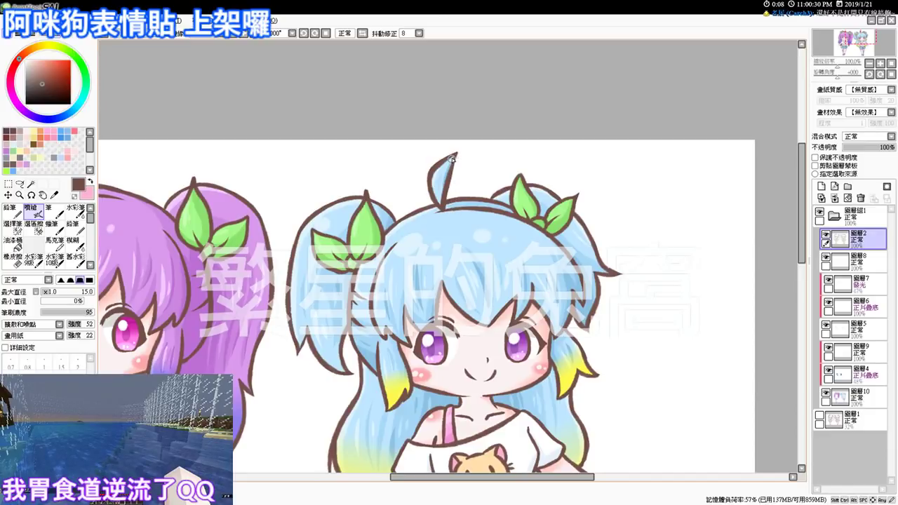
pyautogui.moveTo(431, 251); pyautogui.dragTo(477, 123)
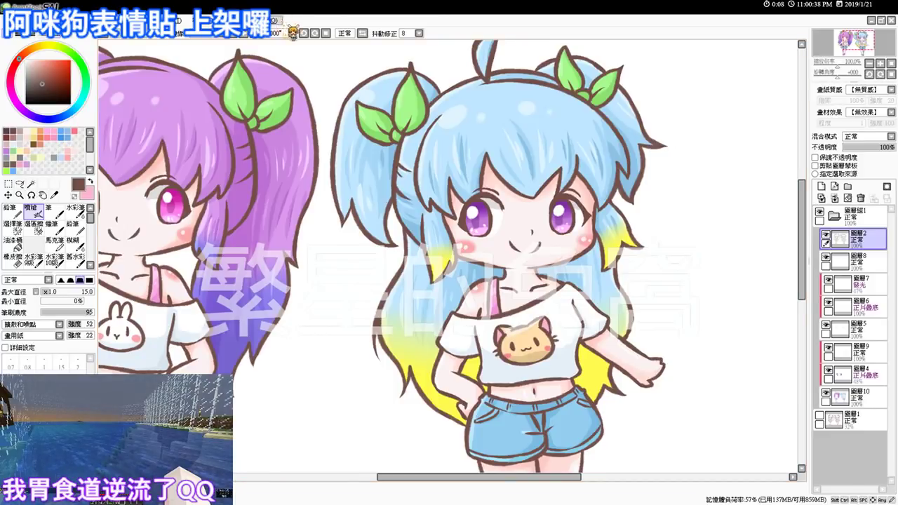
pyautogui.click(256, 35)
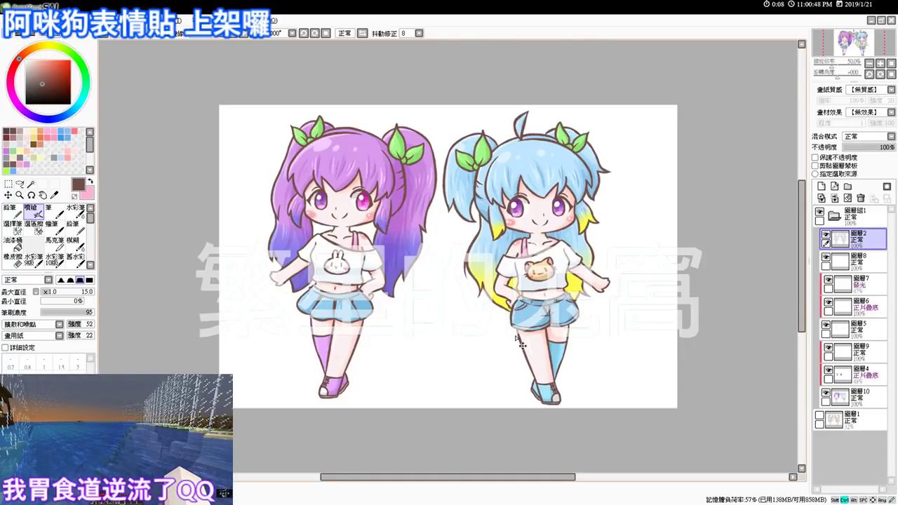
# - Add a new layer above 圖層2 and handwrite the artist's signature and date 2019.1.21 across the girls' hair with the size 4 airbrush
pyautogui.scroll(2, 514, 339)
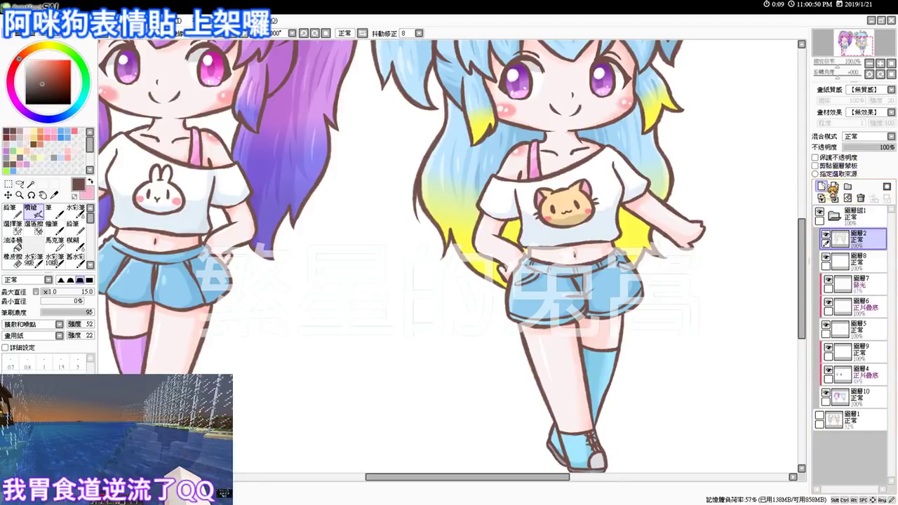
pyautogui.click(821, 187)
pyautogui.moveTo(258, 168)
pyautogui.mouseDown()
pyautogui.moveTo(293, 164)
pyautogui.moveTo(283, 171)
pyautogui.moveTo(286, 163)
pyautogui.moveTo(269, 162)
pyautogui.moveTo(279, 162)
pyautogui.moveTo(272, 186)
pyautogui.moveTo(299, 181)
pyautogui.mouseUp()
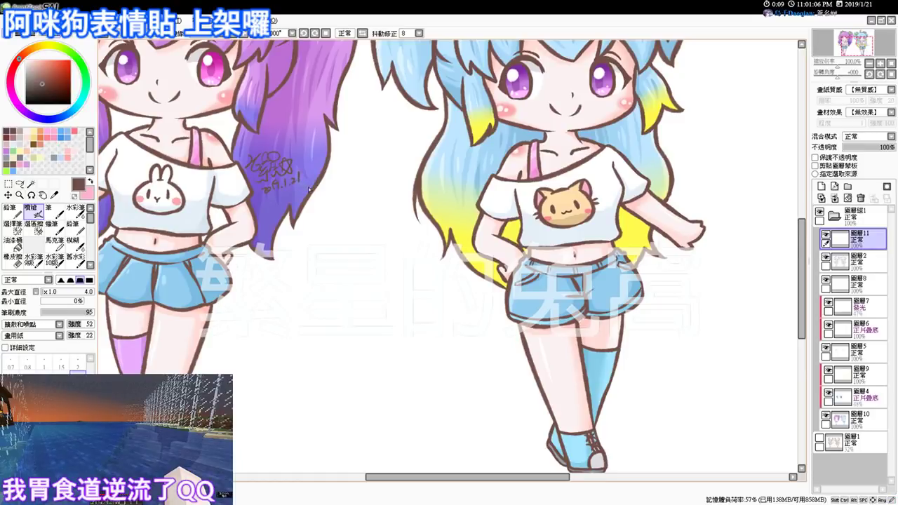
pyautogui.moveTo(430, 189)
pyautogui.mouseDown()
pyautogui.moveTo(436, 201)
pyautogui.moveTo(456, 195)
pyautogui.moveTo(453, 215)
pyautogui.moveTo(471, 197)
pyautogui.moveTo(463, 202)
pyautogui.moveTo(461, 190)
pyautogui.moveTo(450, 221)
pyautogui.moveTo(477, 211)
pyautogui.mouseUp()
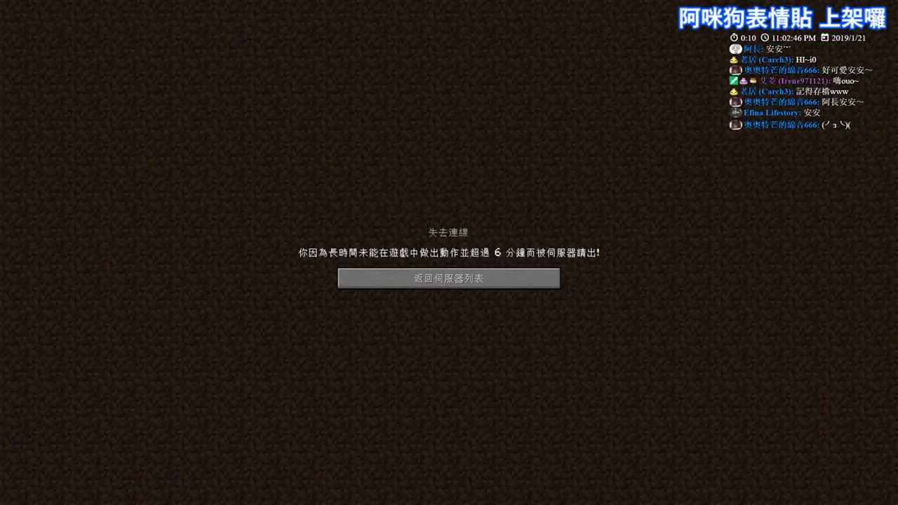
# - In Minecraft, return to the multiplayer server list and rejoin the 巧克服 server
pyautogui.click(443, 286)
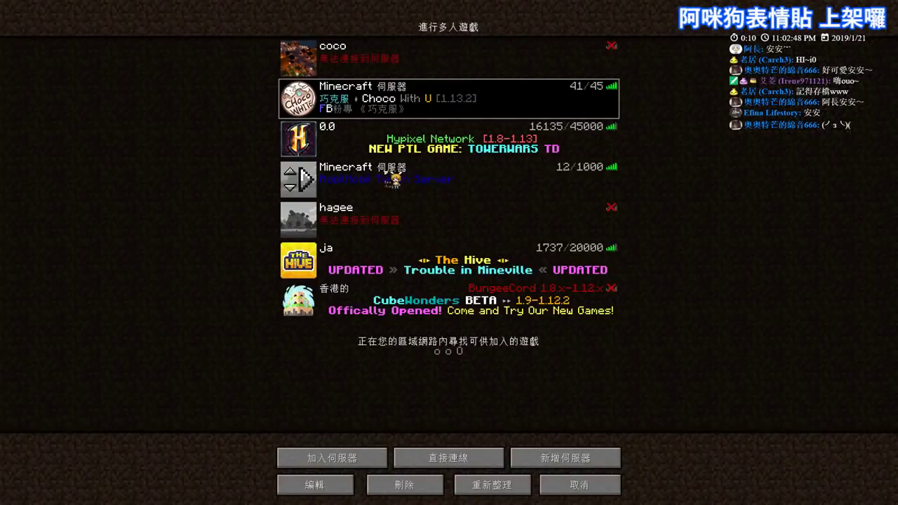
pyautogui.doubleClick(388, 116)
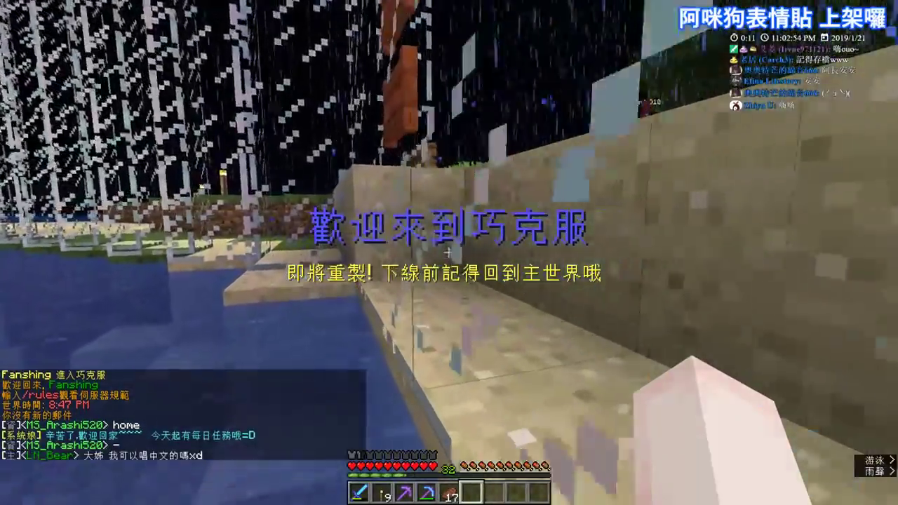
pyautogui.press('w')
pyautogui.press('space')
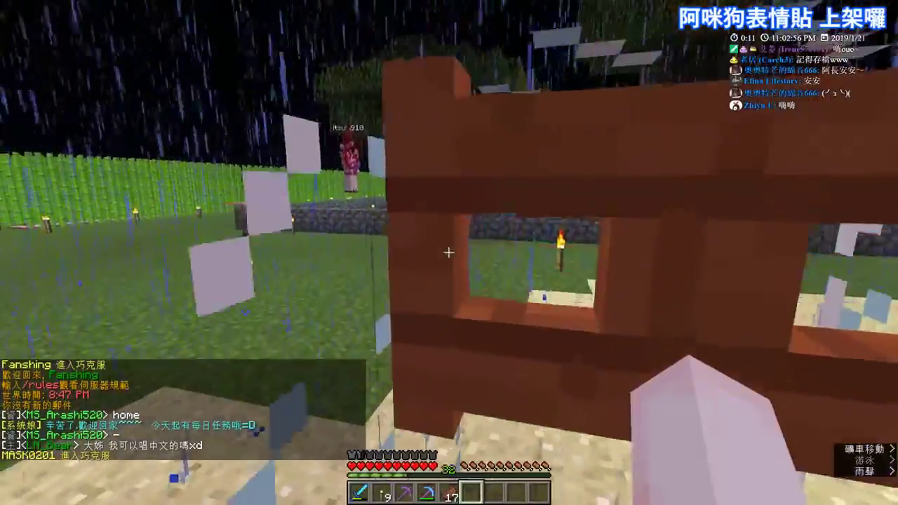
pyautogui.press('w')
pyautogui.rightClick(449, 253)
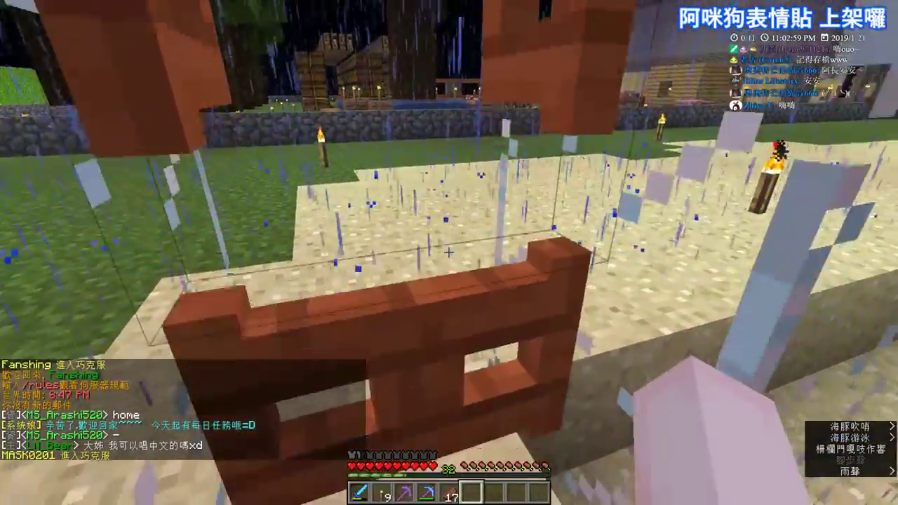
pyautogui.rightClick(449, 253)
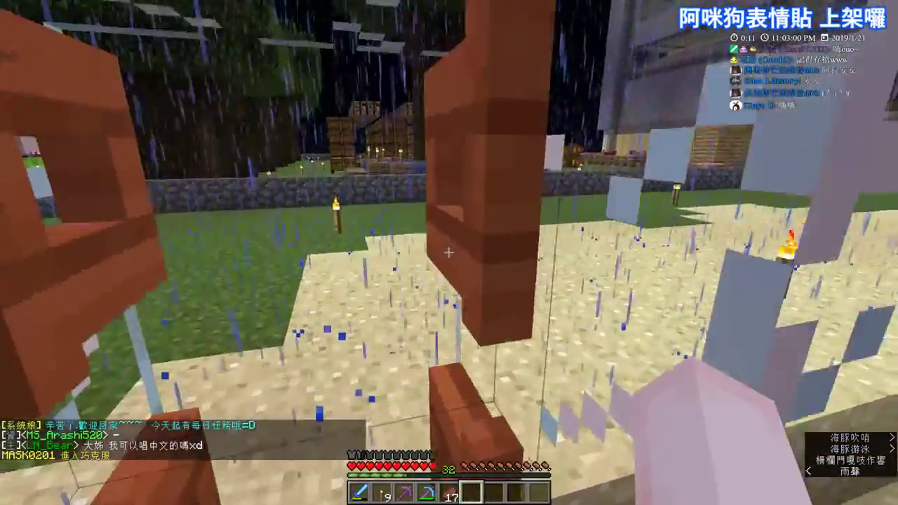
pyautogui.press('w')
pyautogui.rightClick(449, 252)
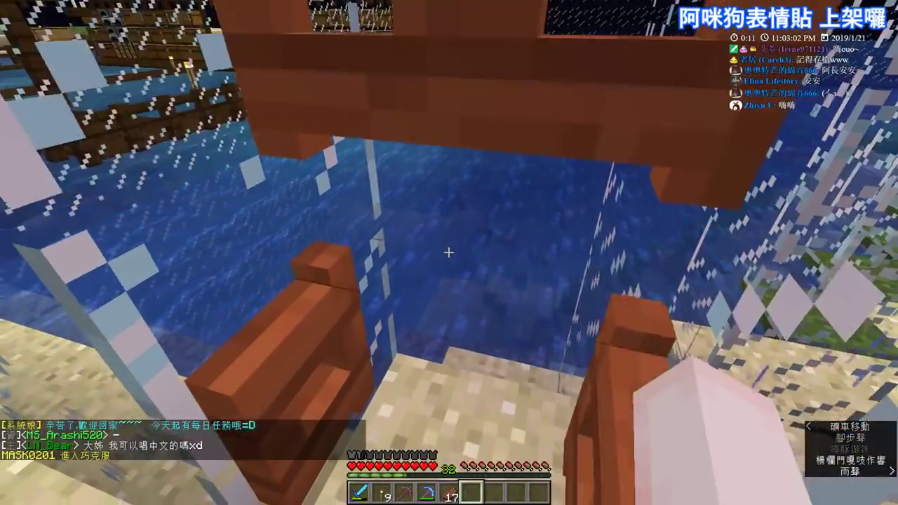
pyautogui.rightClick(449, 252)
pyautogui.press('w')
pyautogui.rightClick(449, 252)
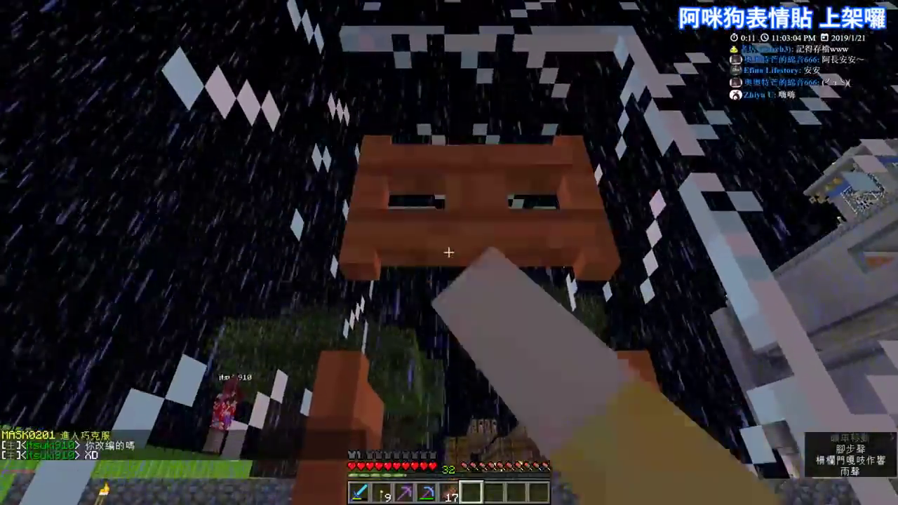
pyautogui.rightClick(449, 253)
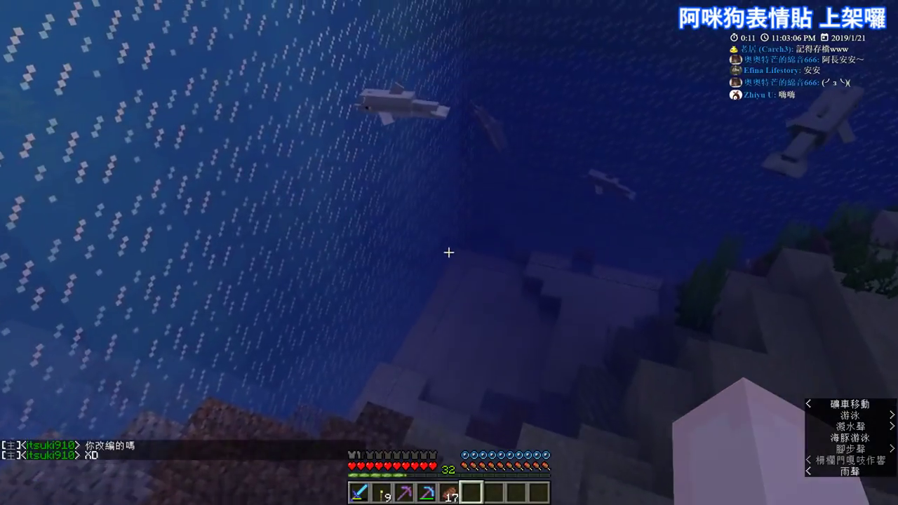
pyautogui.press('w')
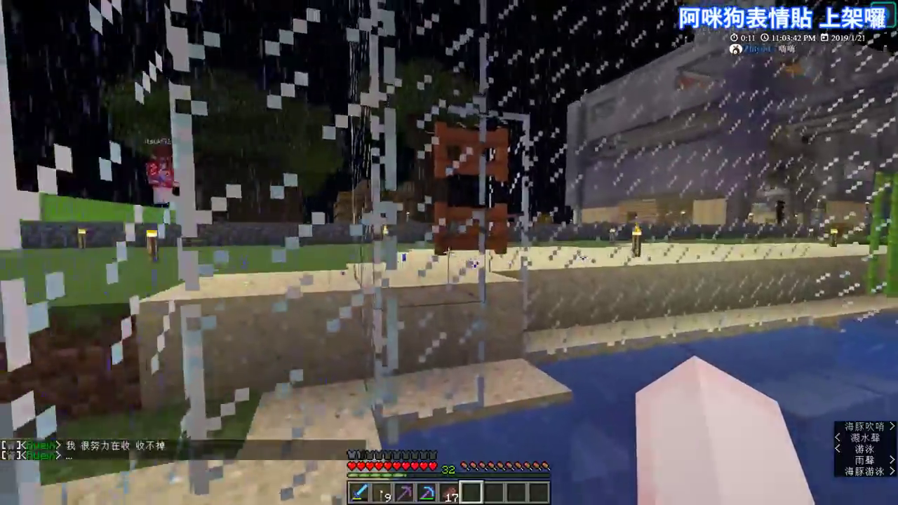
pyautogui.press('w')
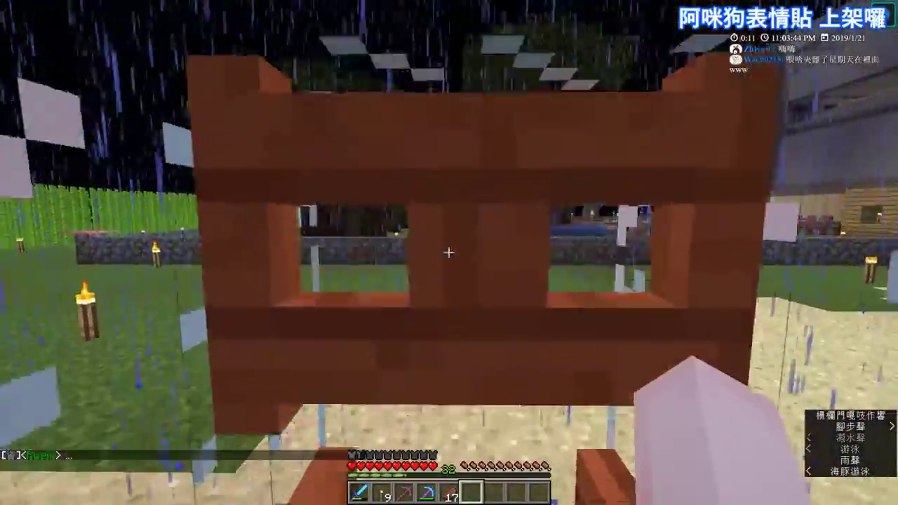
pyautogui.rightClick(449, 253)
pyautogui.press('w')
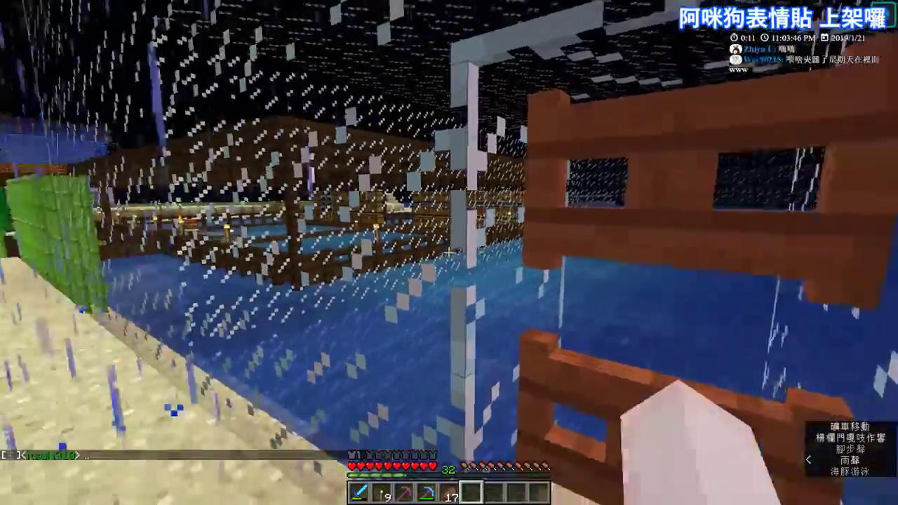
# - Walk from the waterside along the sand path into the stone house, up to the private double chest below the ender chest
pyautogui.press('t')
pyautogui.press('Escape')
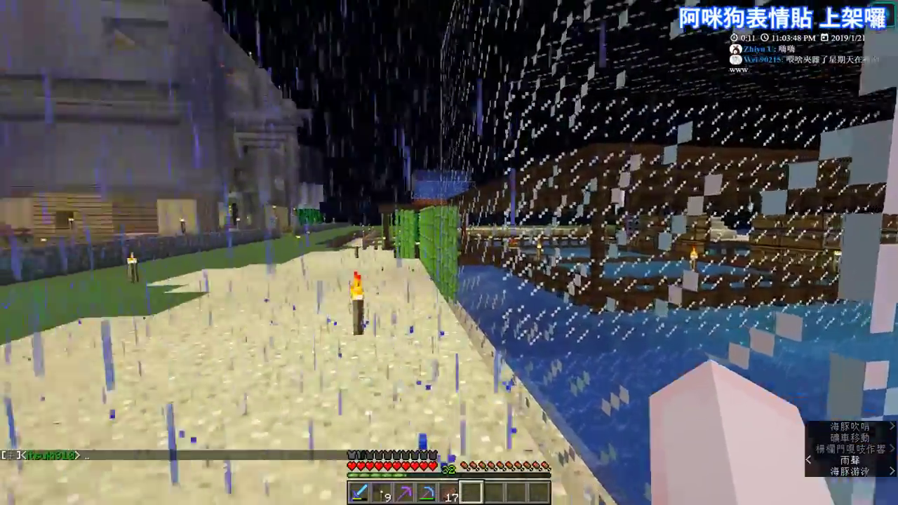
pyautogui.press('w')
pyautogui.press('w')
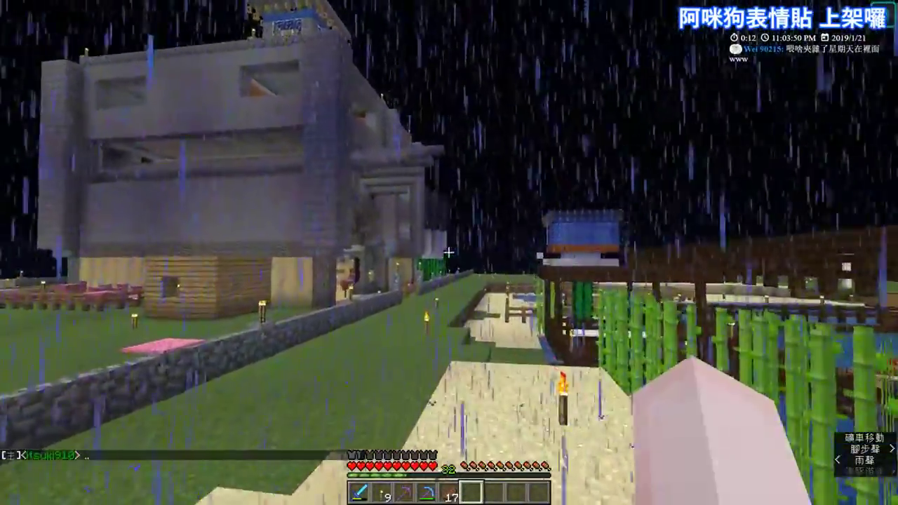
pyautogui.press('w')
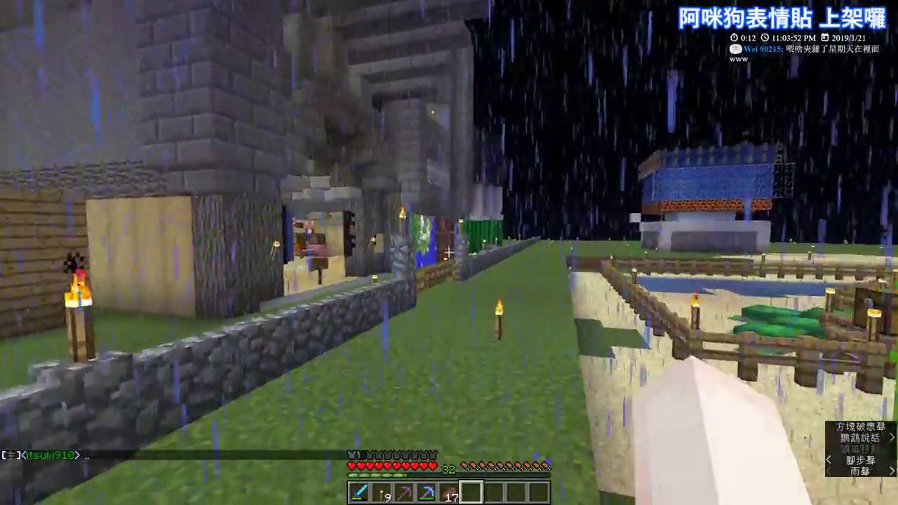
pyautogui.press('w')
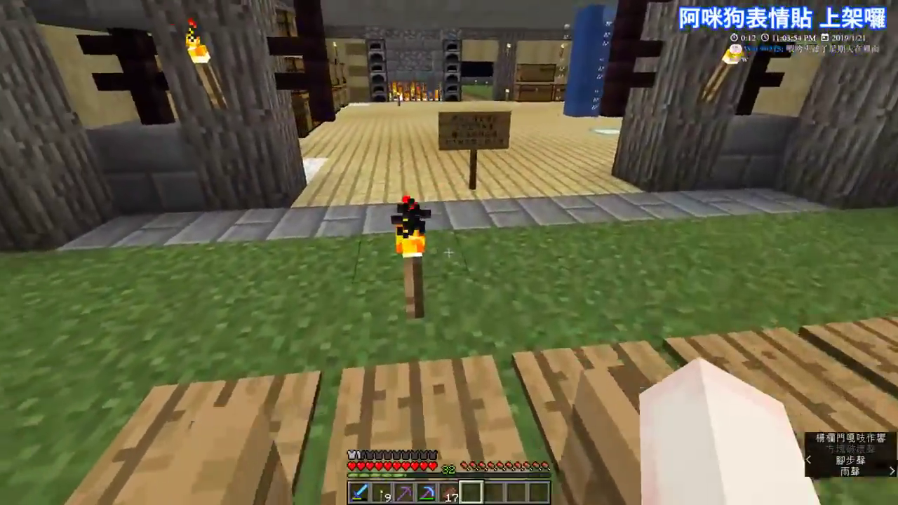
pyautogui.press('w')
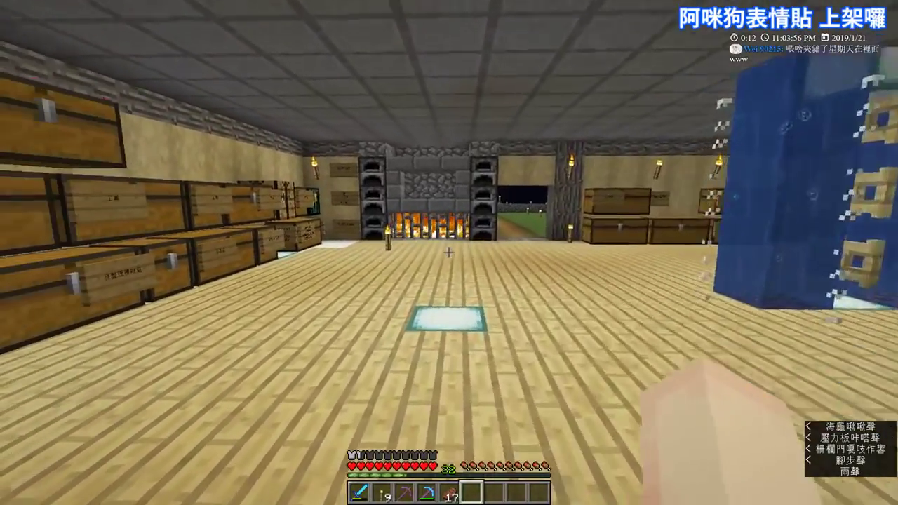
pyautogui.press('w')
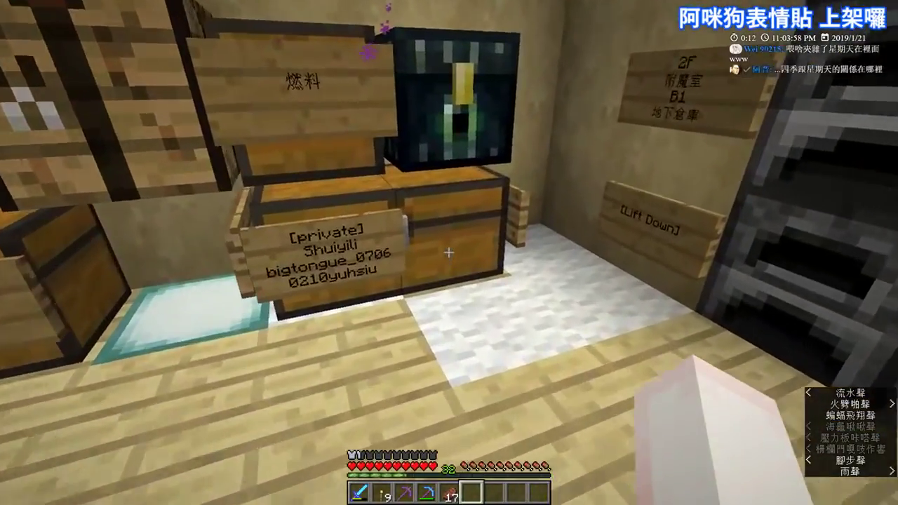
# - Check the contents of the private double chest below the ender chest, and open the nearby crafting table
pyautogui.rightClick(449, 253)
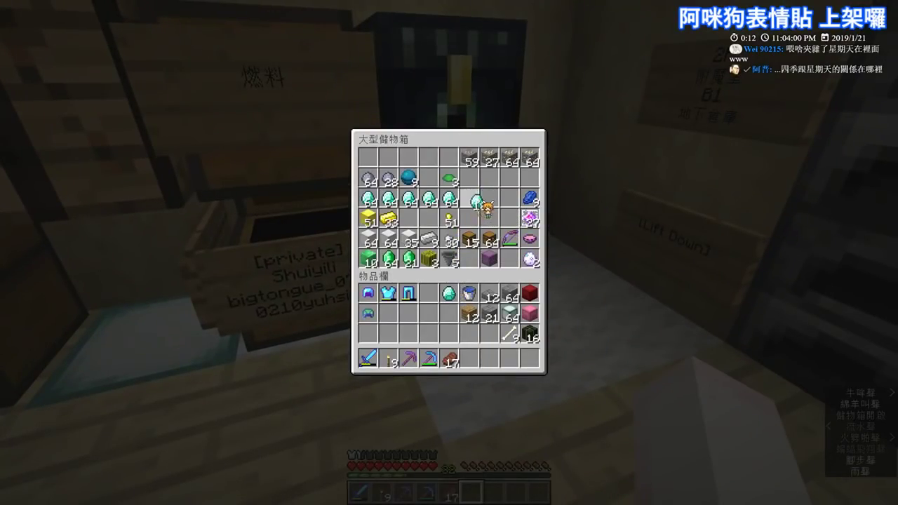
pyautogui.press('e')
pyautogui.rightClick(449, 253)
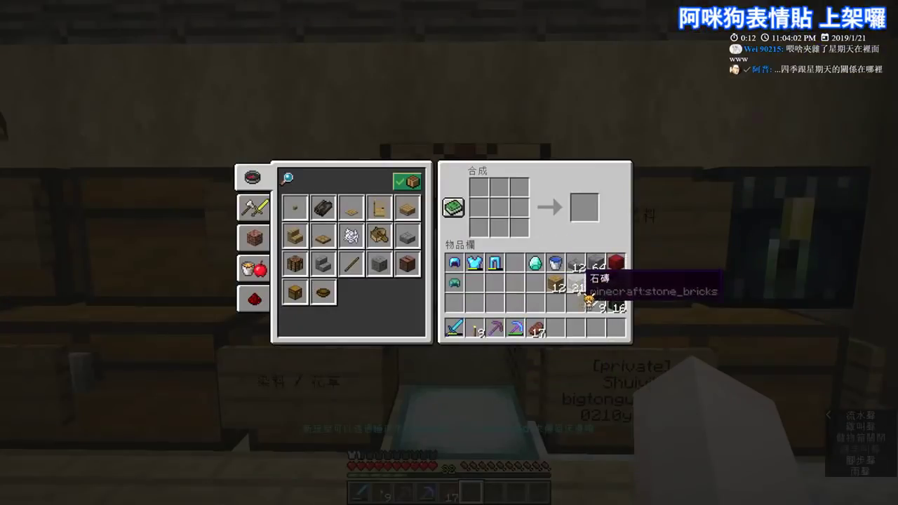